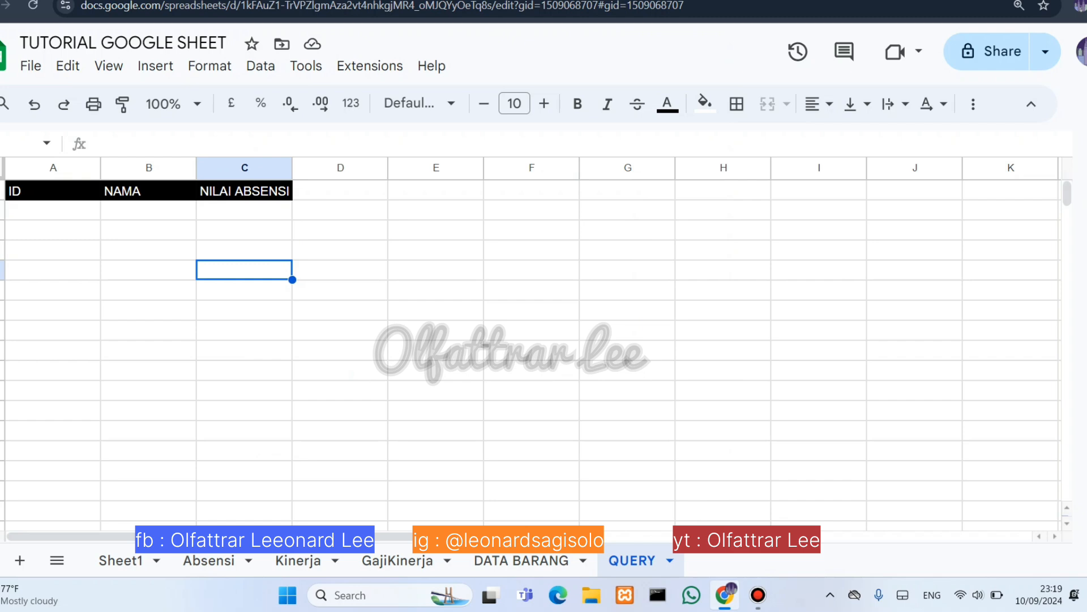
Review the source table on the GajiKinerja sheet, then return to cell A2 of the QUERY sheet
left_click(52, 210)
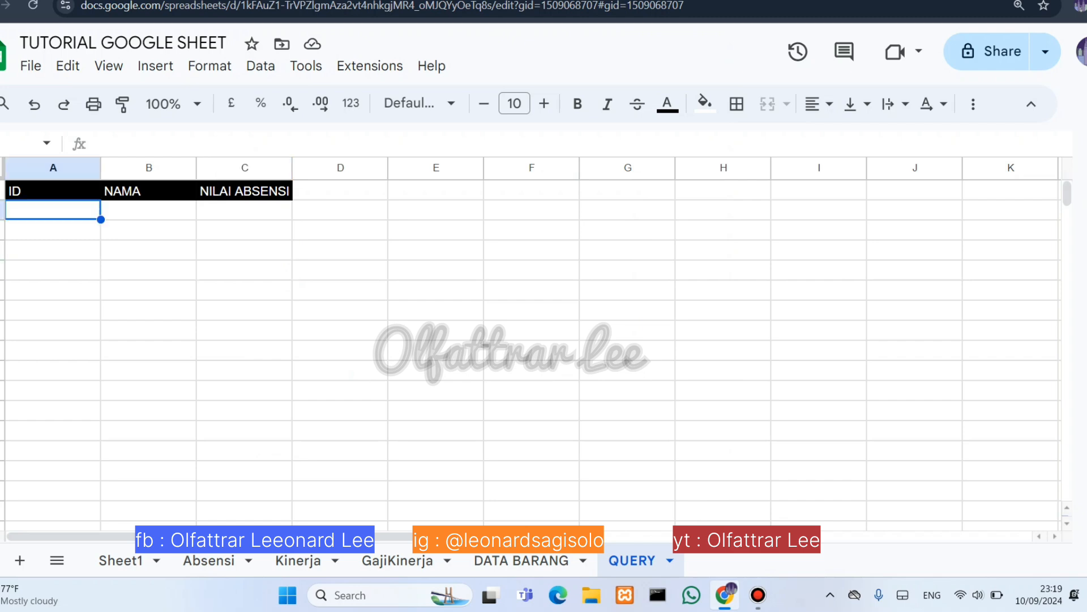
left_click(340, 210)
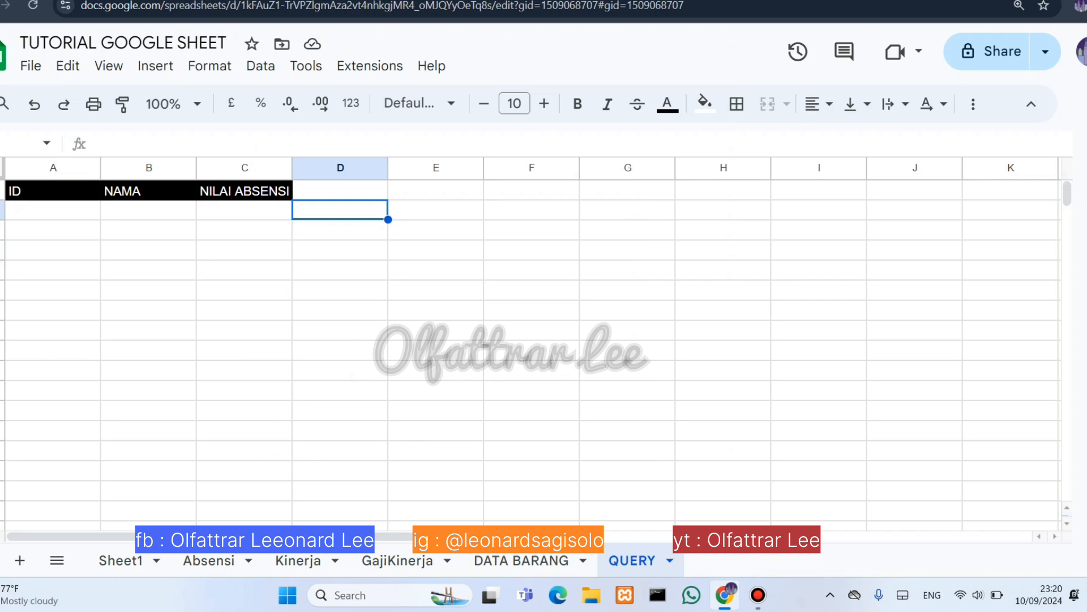
left_click(398, 561)
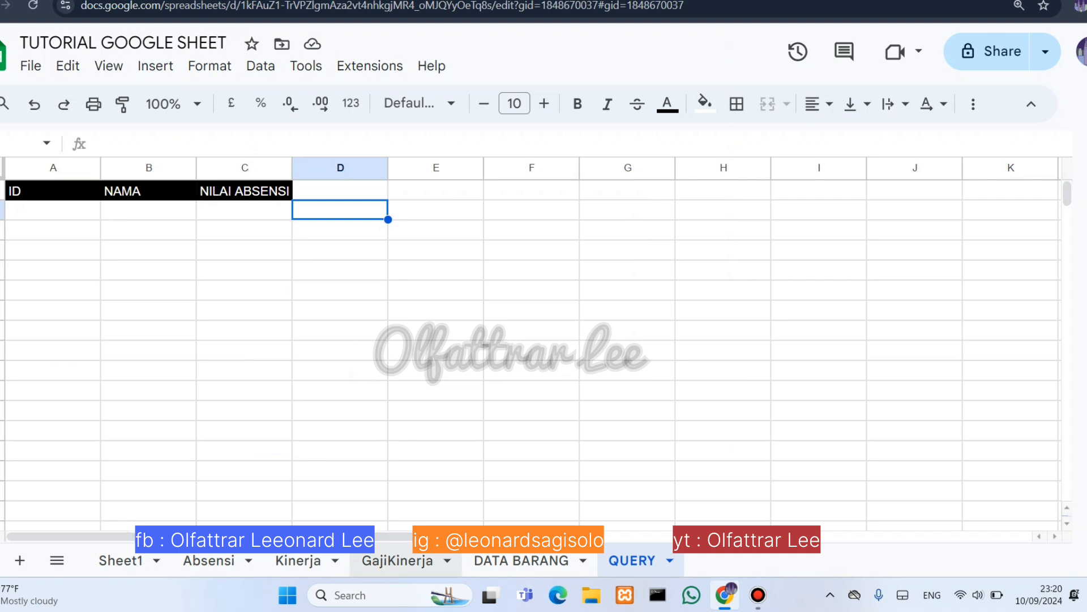
scroll(531, 350, "up", 4)
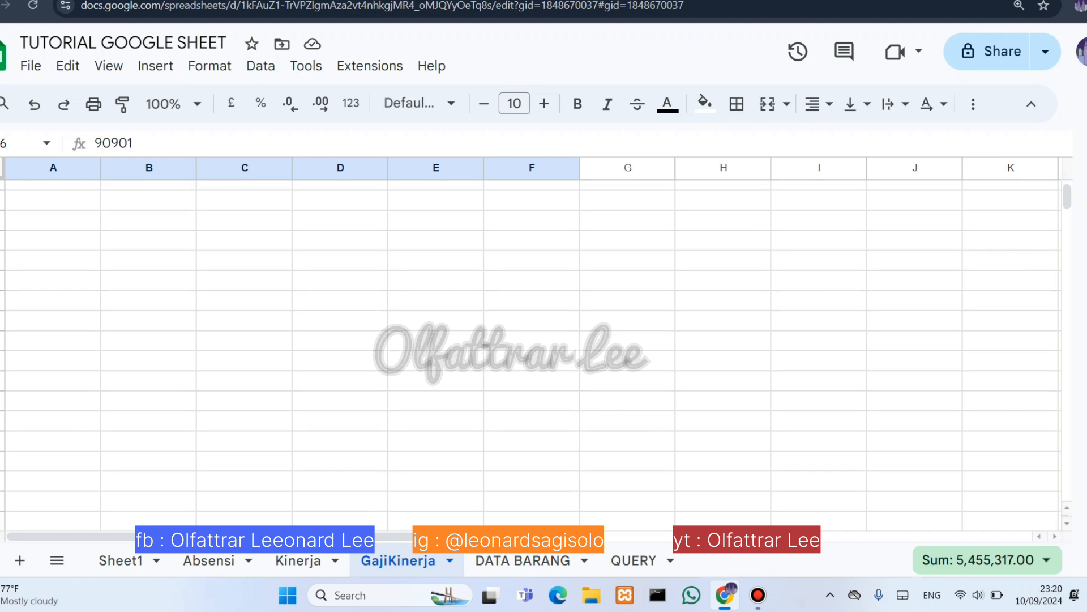
left_click(532, 350)
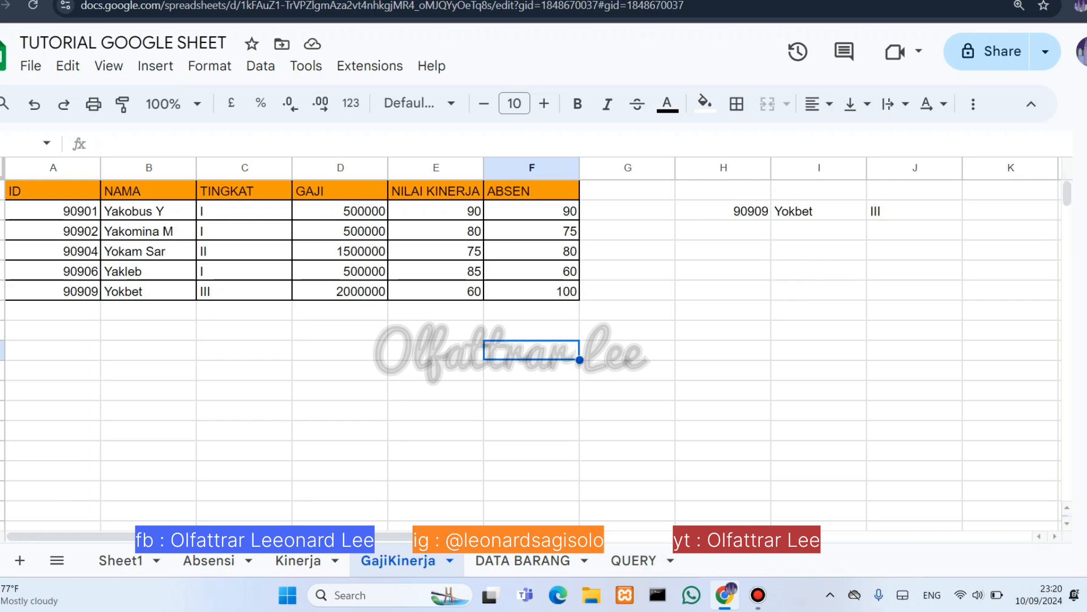
left_click(635, 561)
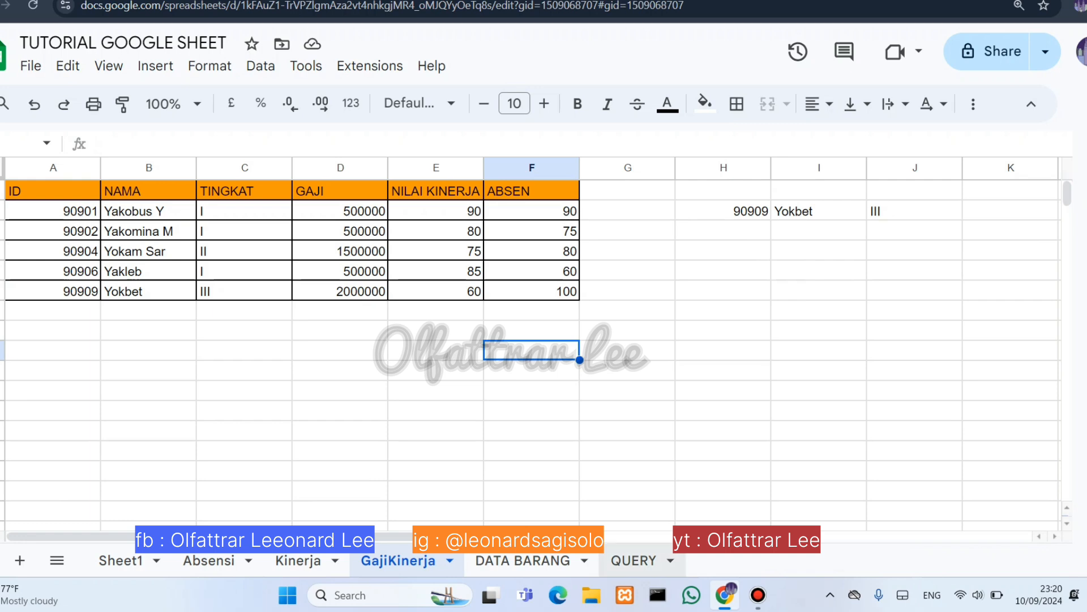
left_click(149, 250)
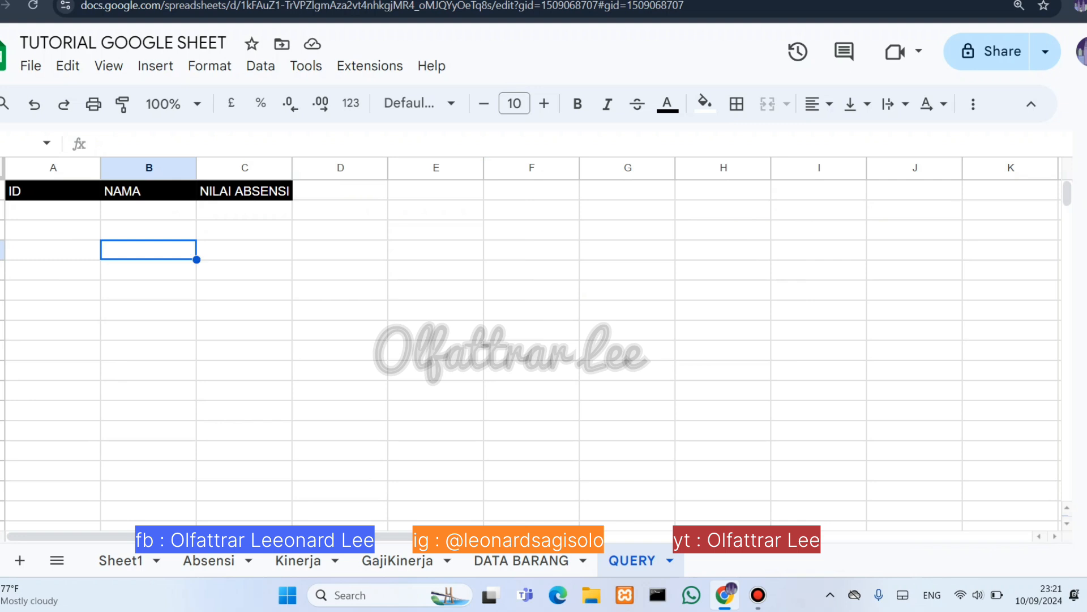
left_click(53, 210)
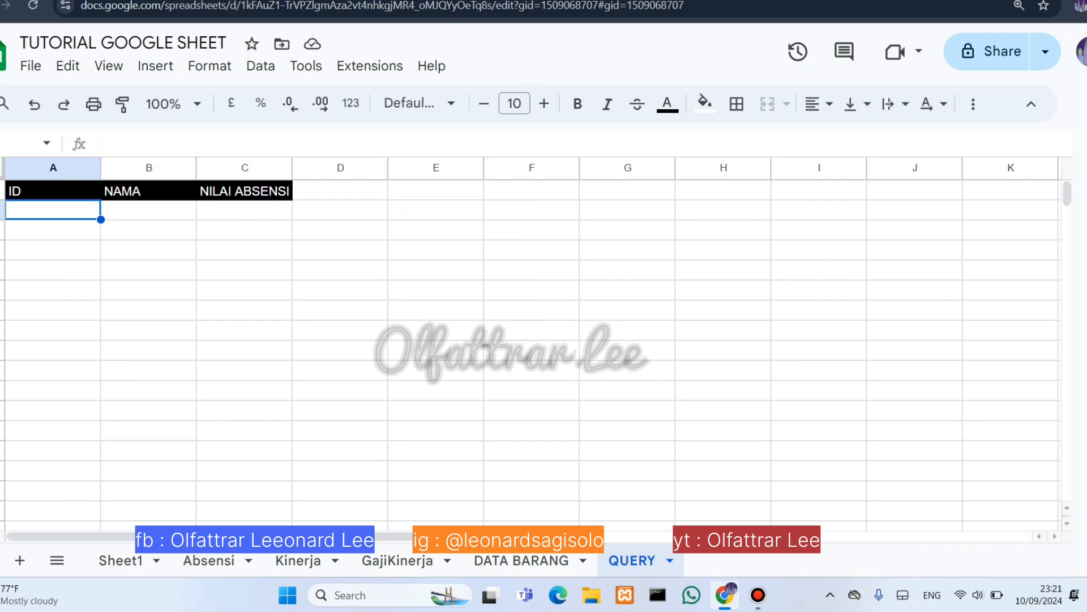
Begin a QUERY formula in cell A2, under the ID header of the QUERY sheet
left_click(149, 289)
left_click(52, 209)
type("=")
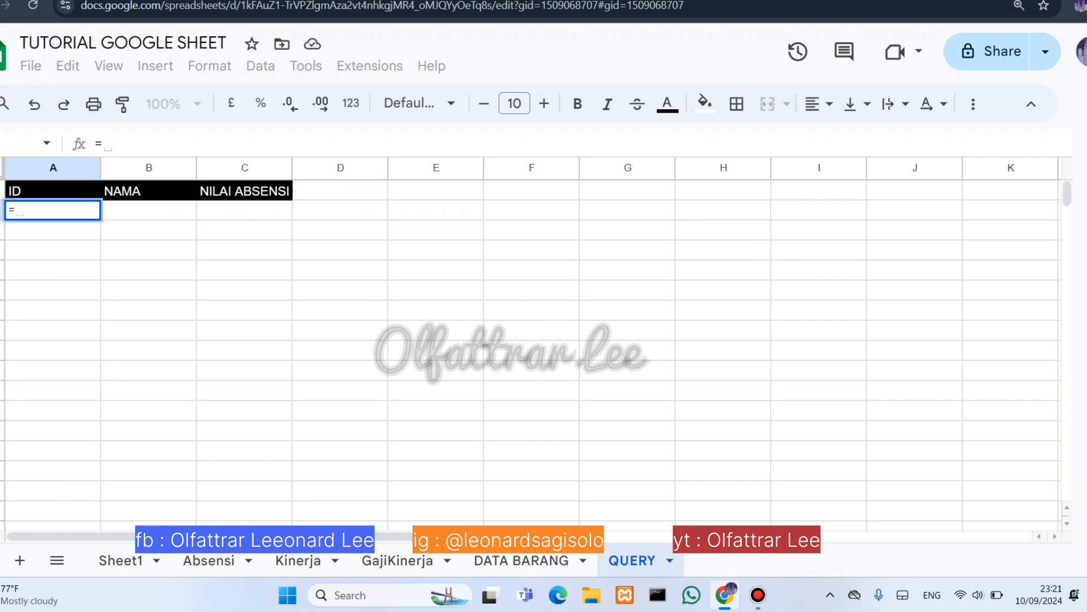
type(" Q")
key("BackSpace")
type("Q")
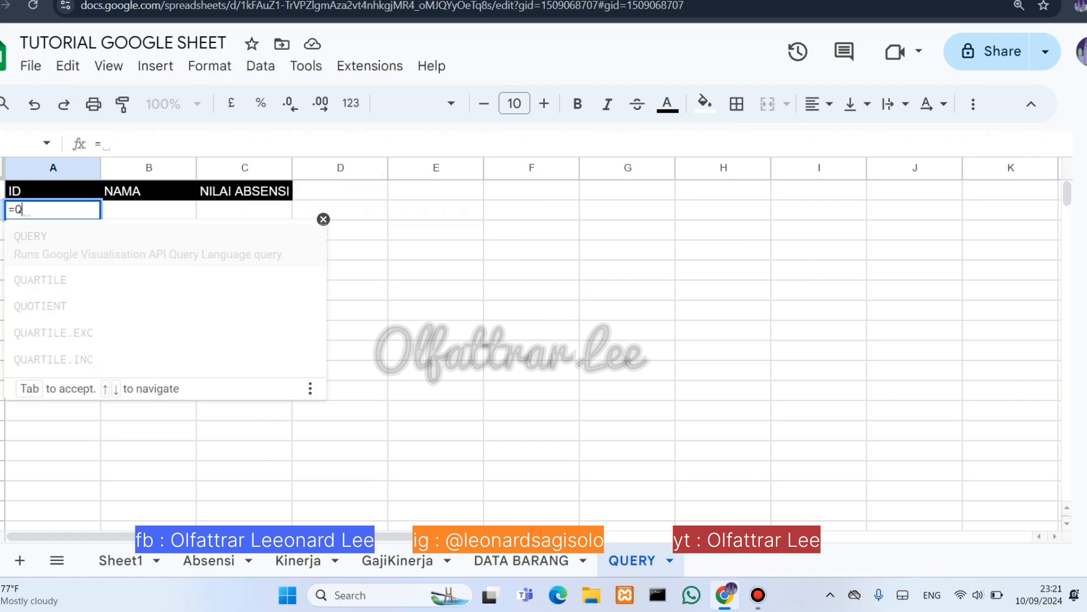
type("UERY(")
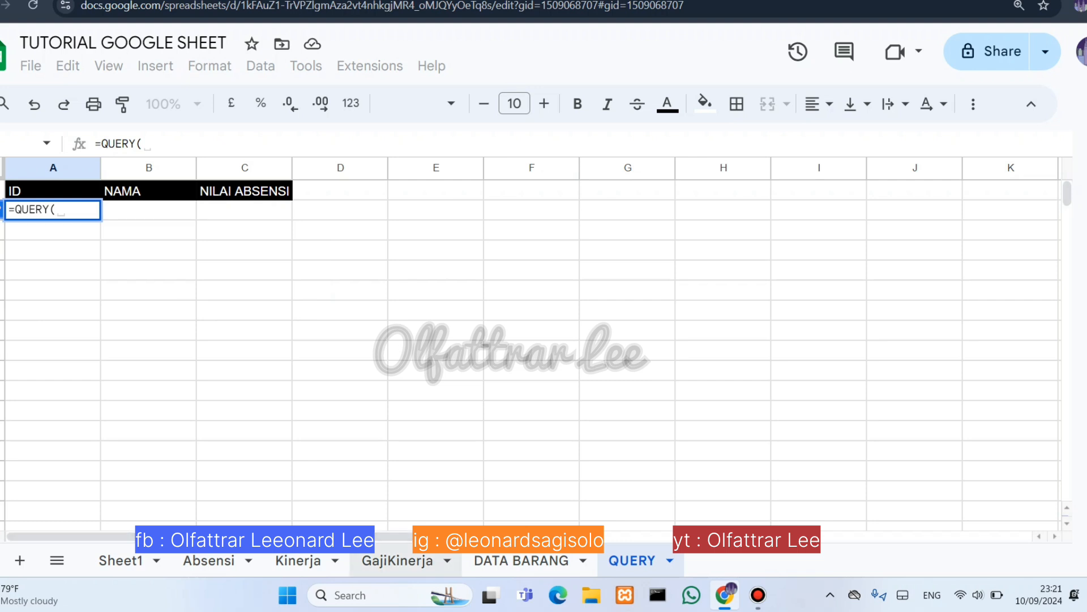
Reference the GajiKinerja sheet from cell A2 as the query data and enter the formula as =QUERY(GajiKinerja!A2:)
left_click(397, 561)
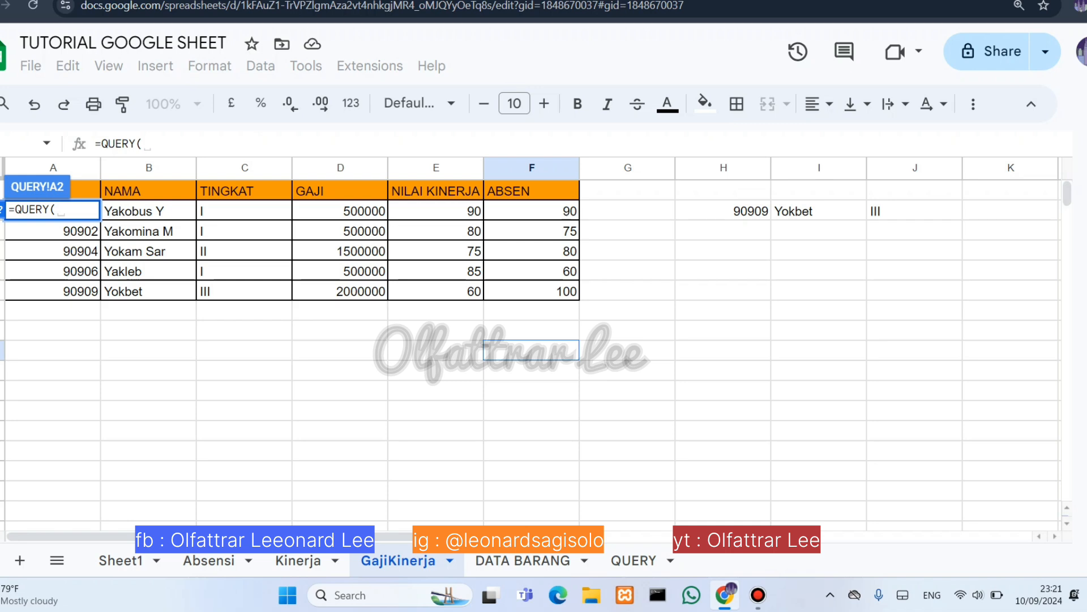
left_click(149, 211)
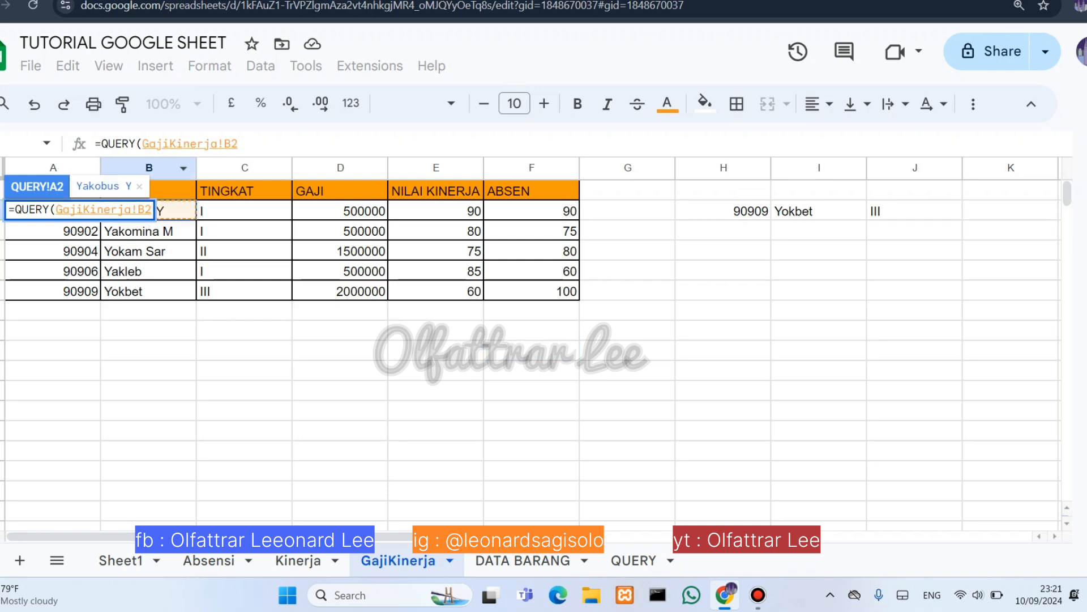
left_click(238, 144)
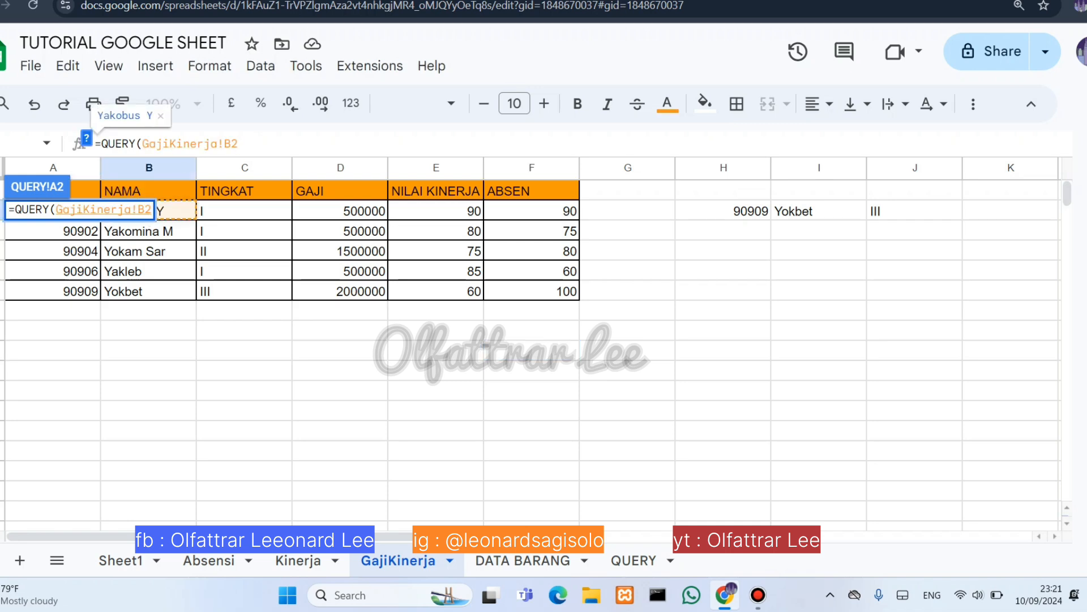
key("BackSpace")
key("BackSpace")
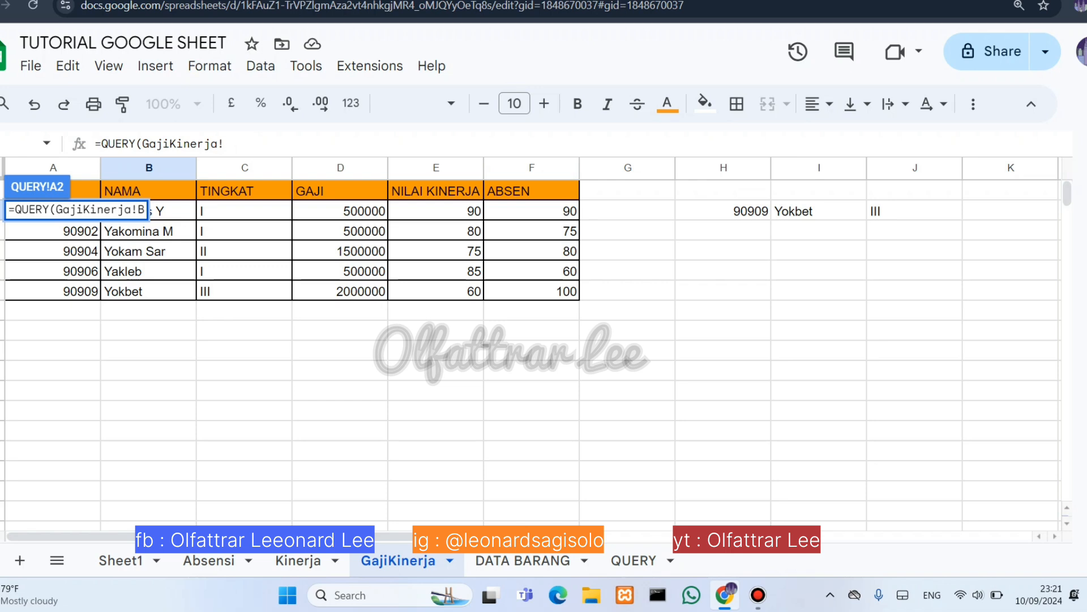
type("A2")
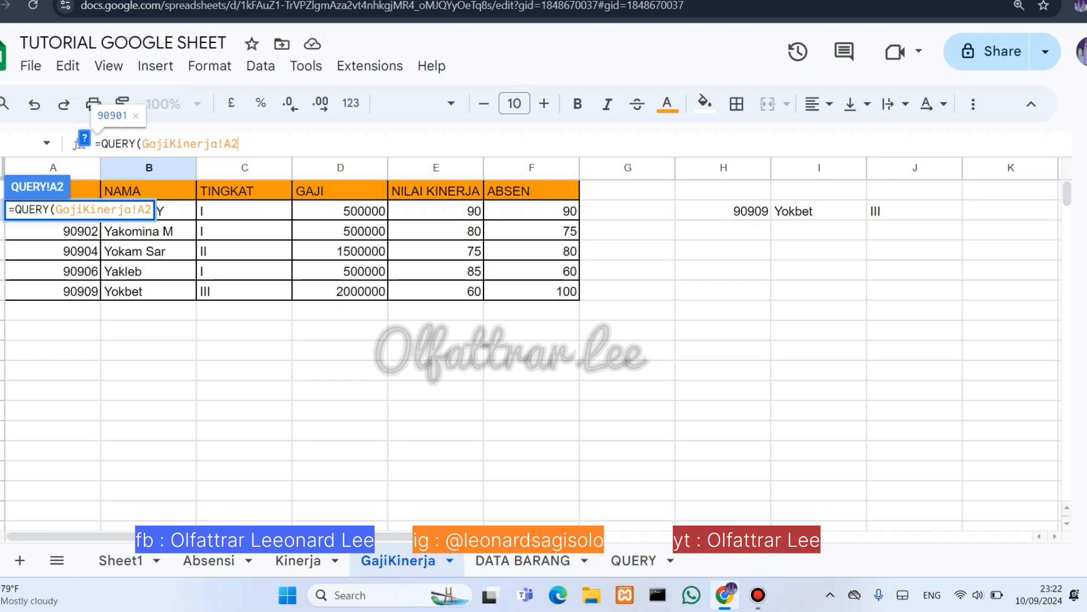
type(":")
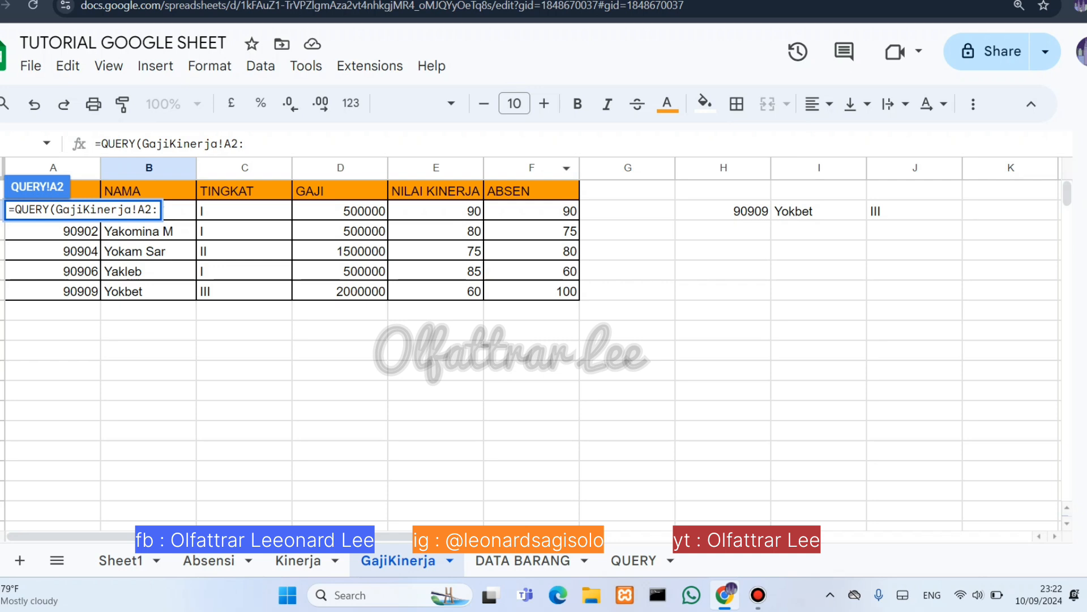
type(")")
key("Return")
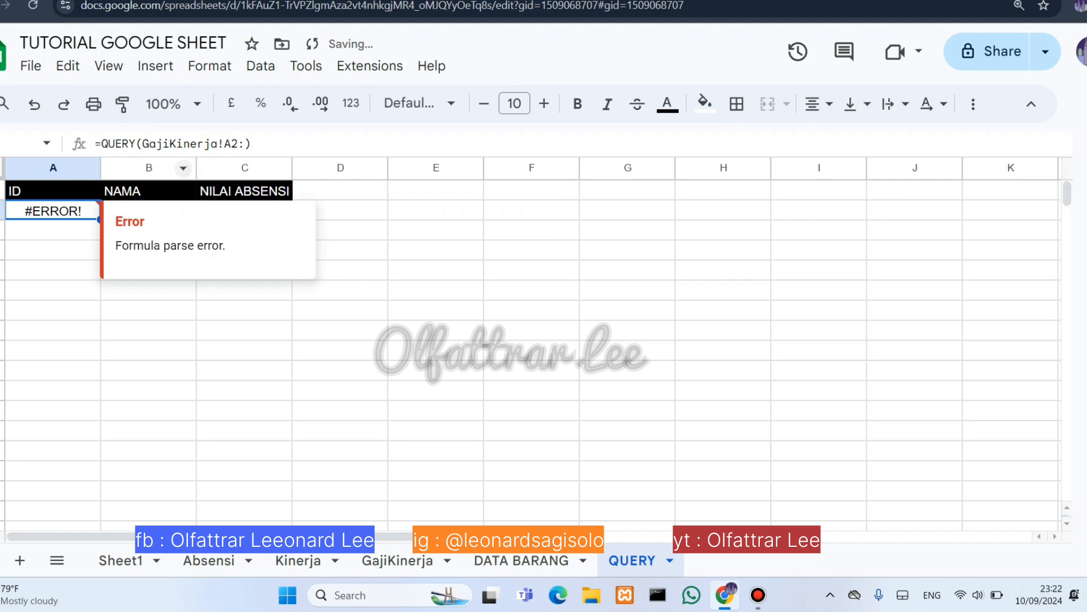
Check which columns and rows the data table on the GajiKinerja sheet covers, then return to the QUERY sheet
left_click(244, 144)
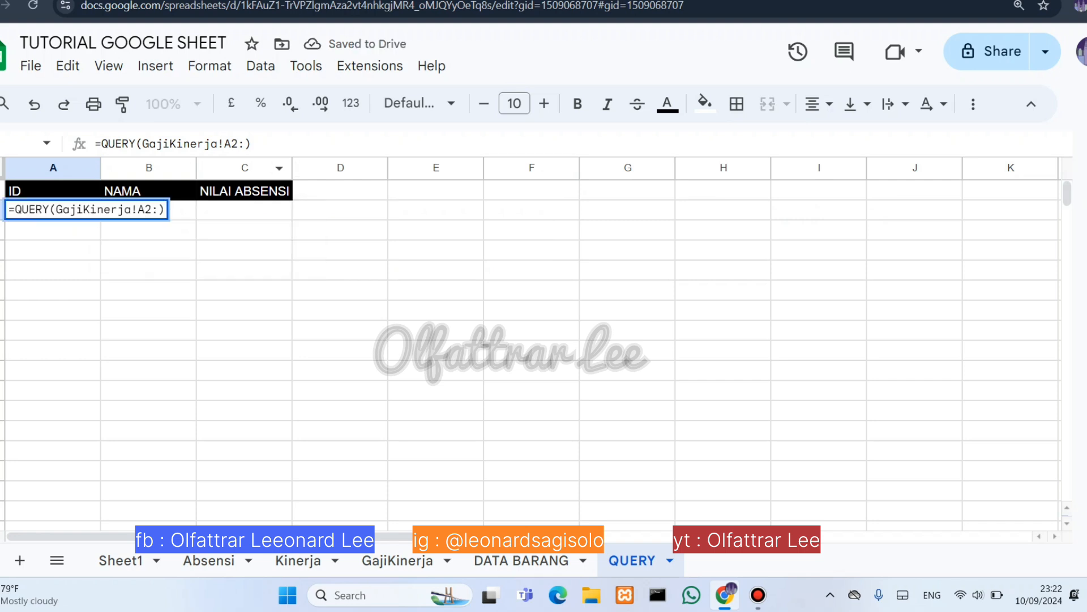
left_click(398, 560)
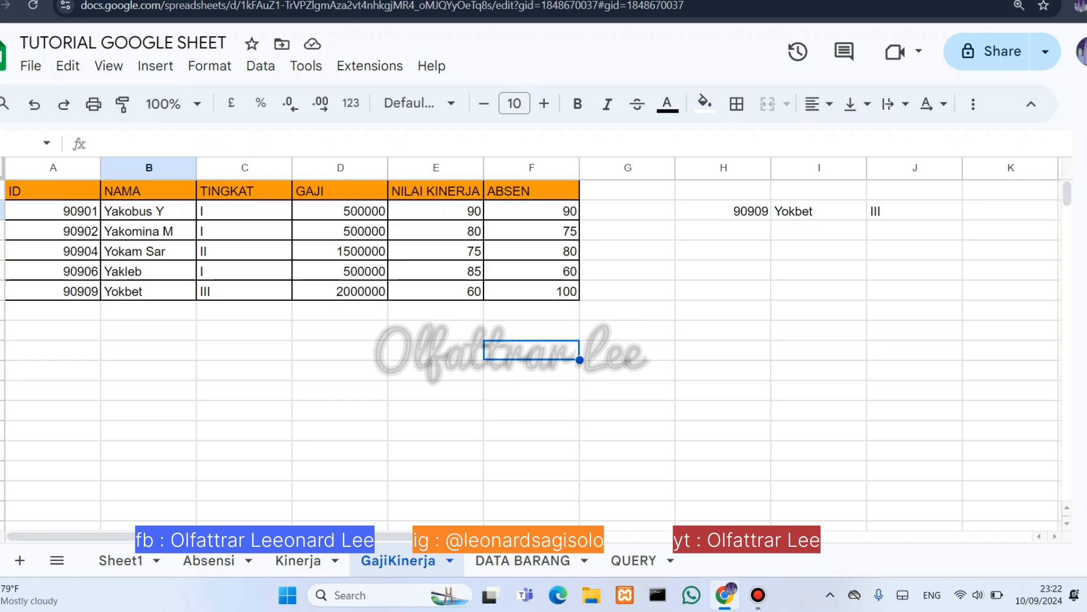
key("Return")
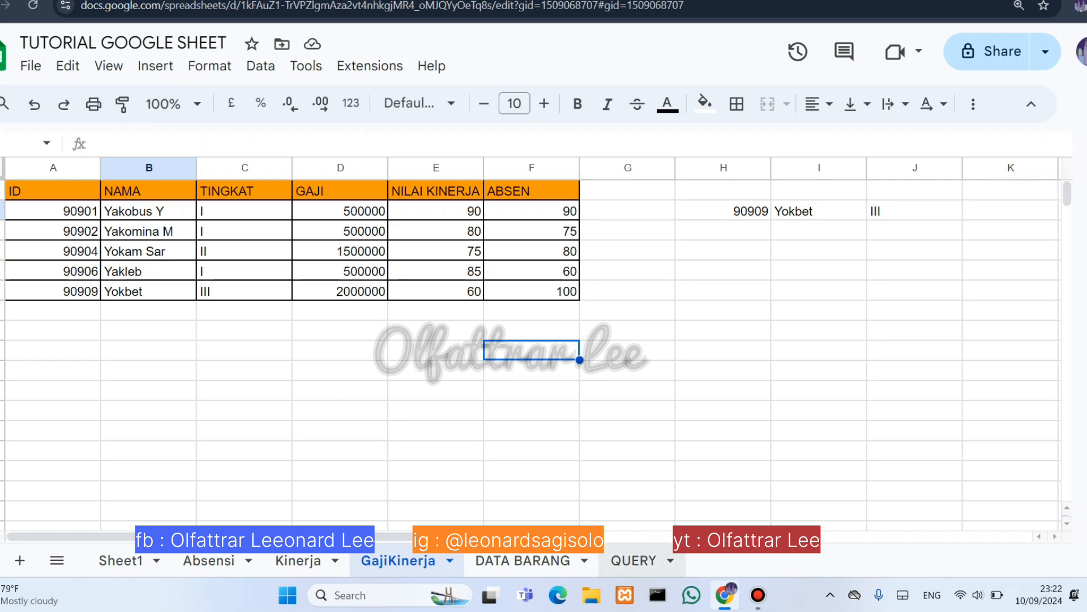
left_click(245, 144)
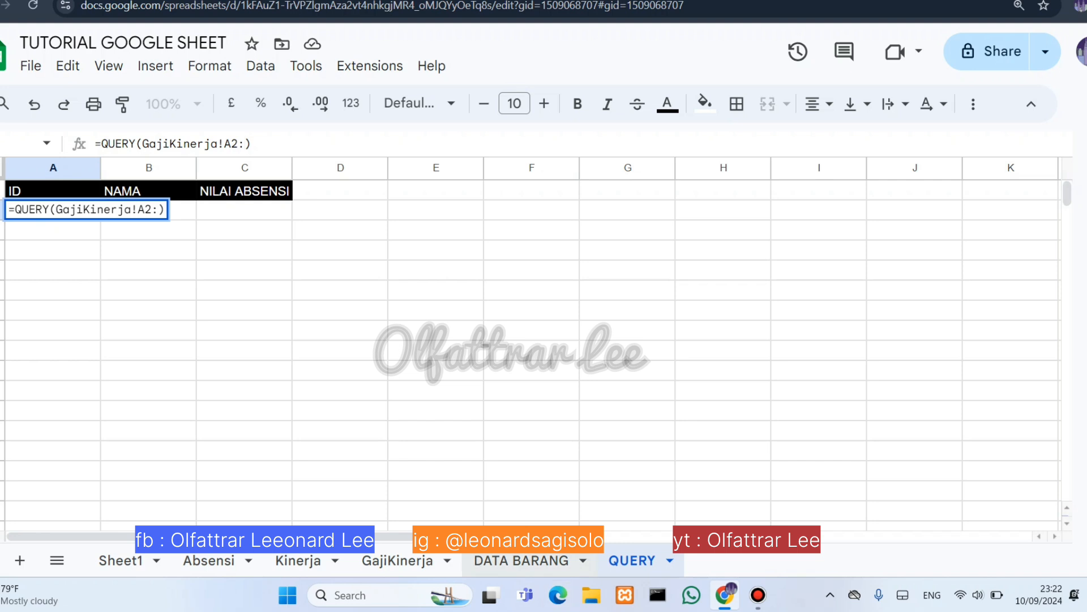
left_click(398, 560)
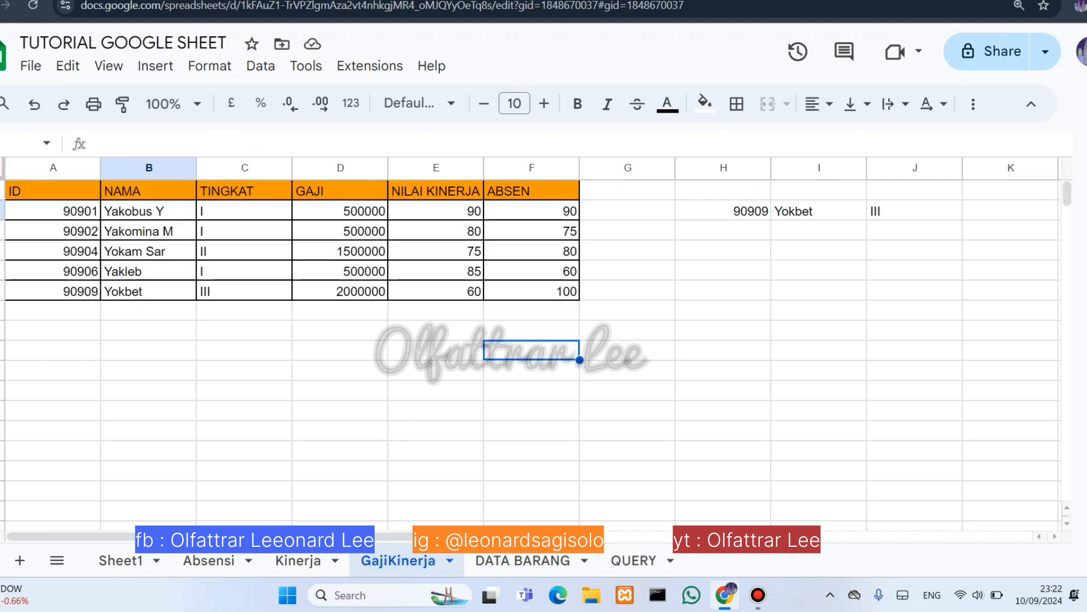
left_click(634, 560)
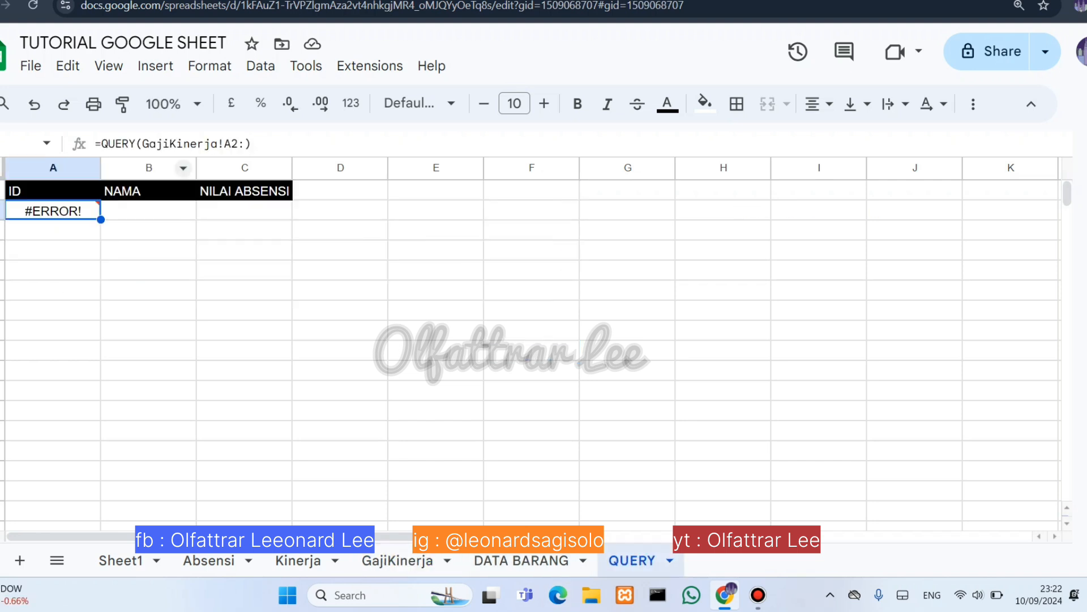
left_click(253, 144)
key("BackSpace")
key("BackSpace")
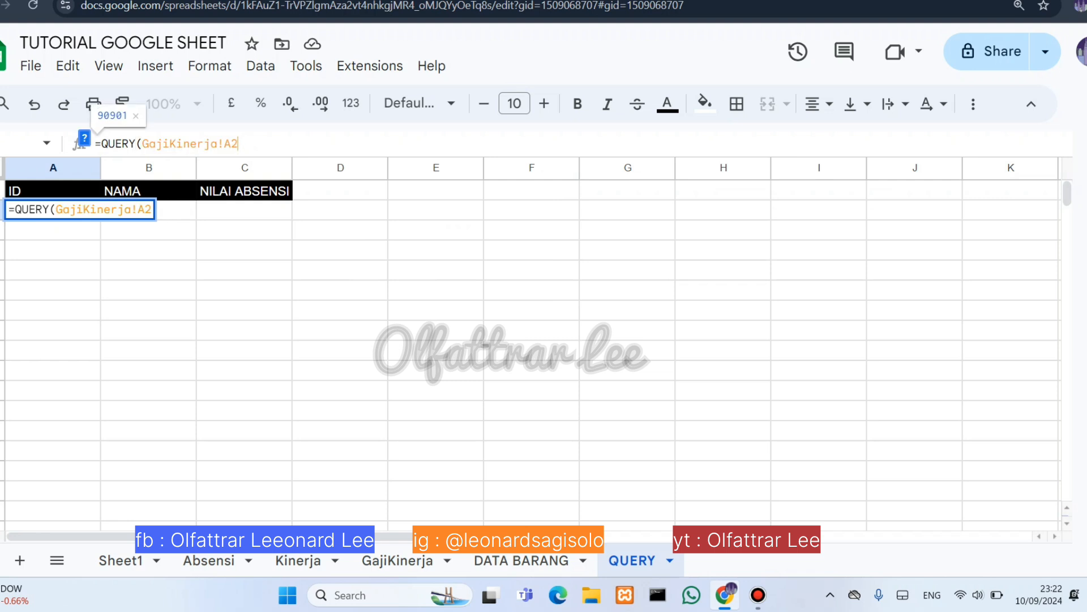
type(":")
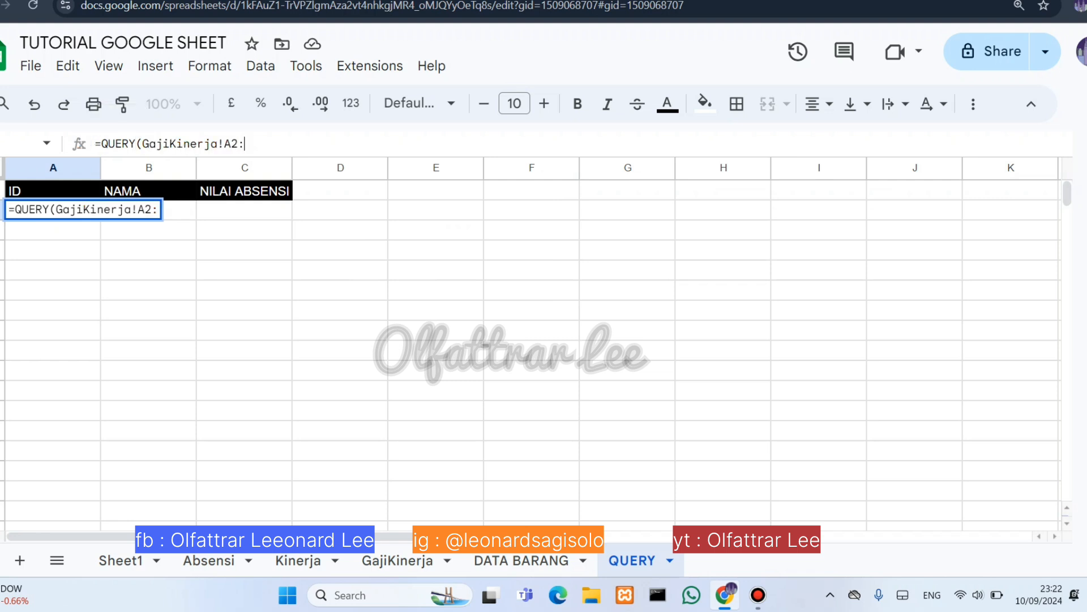
left_click(397, 560)
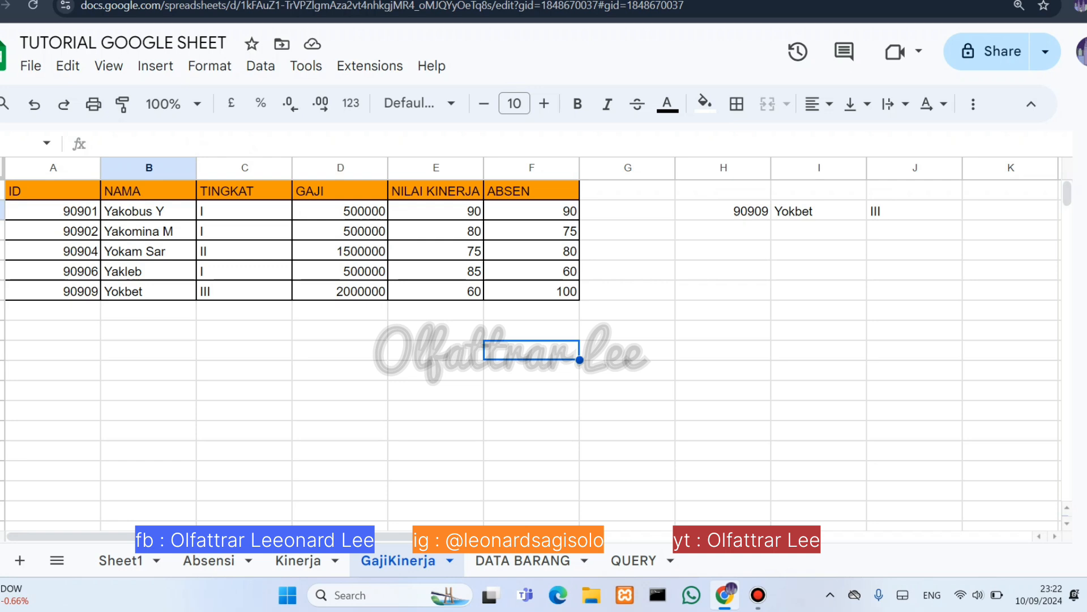
key("Return")
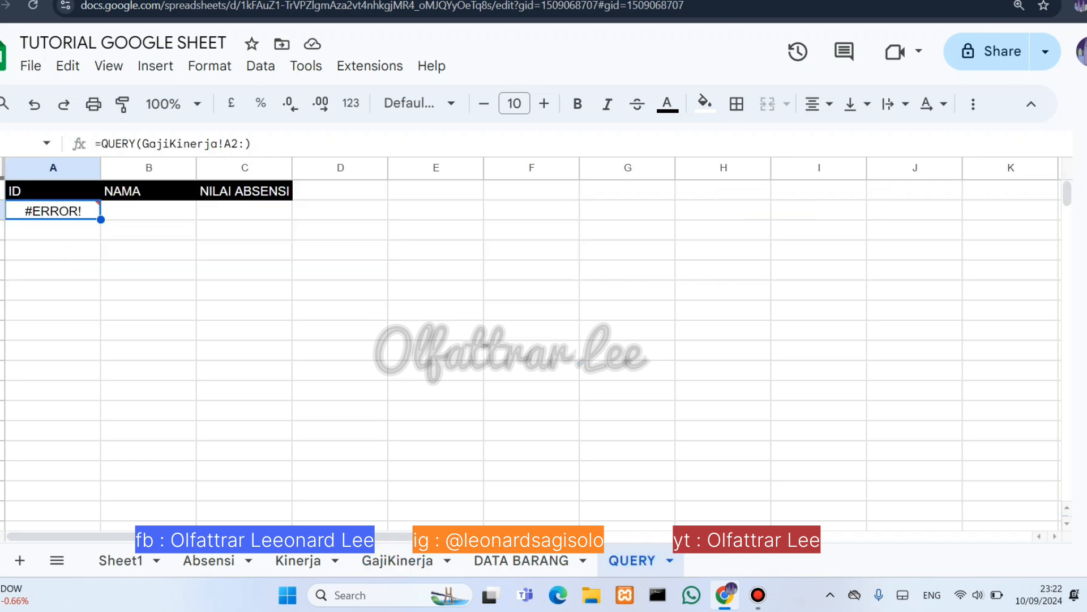
Complete the data range in the A2 formula as GajiKinerja!A2:E6
left_click(245, 143)
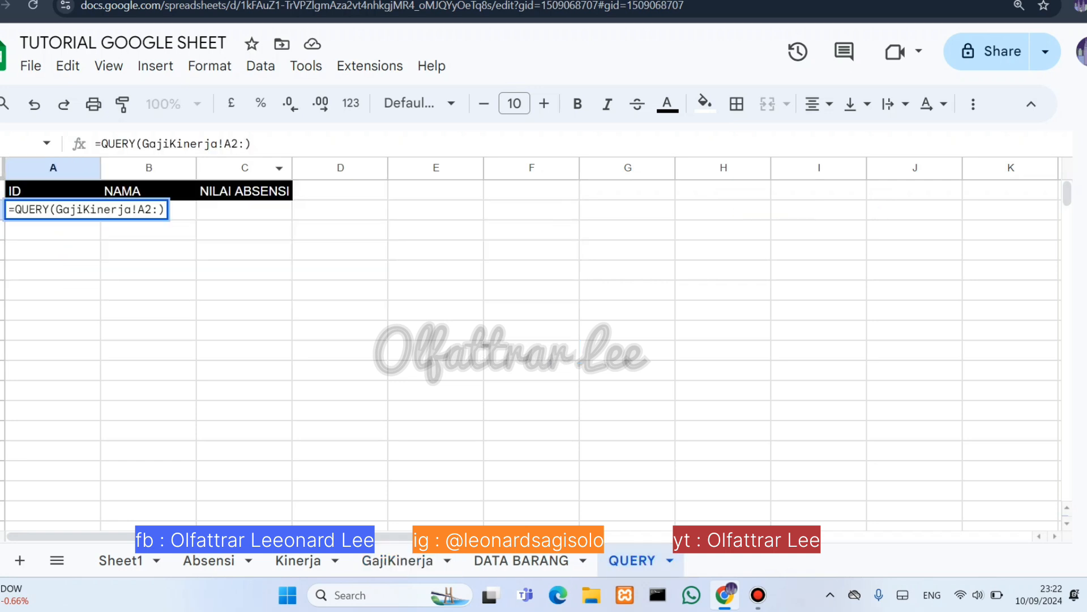
type("6")
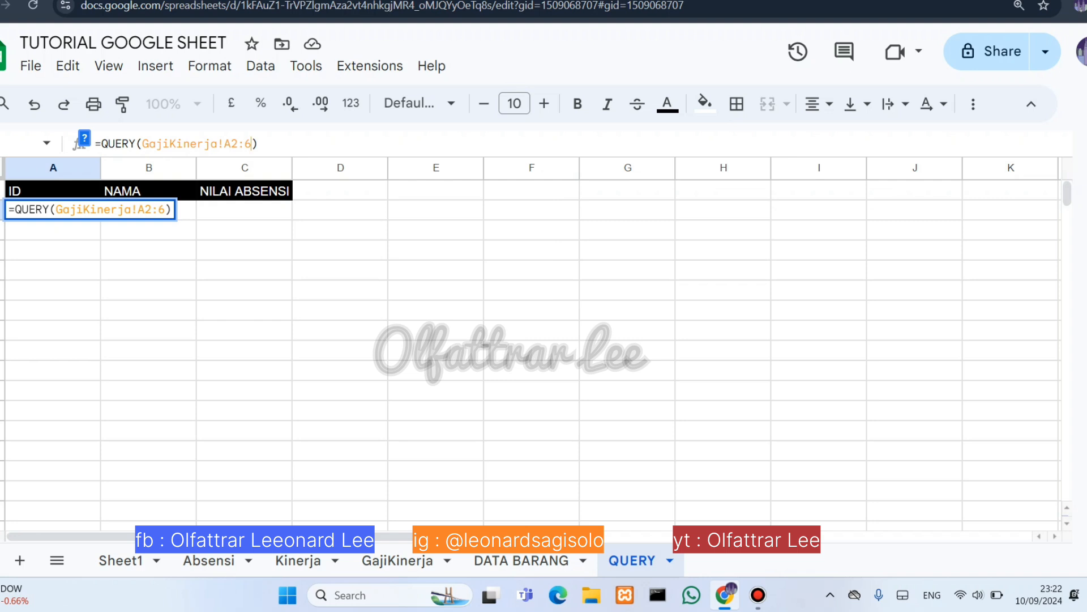
key("BackSpace")
type("E")
type("6")
Add a query string after the data range in the A2 formula that starts with SELECT A,B
type("; A")
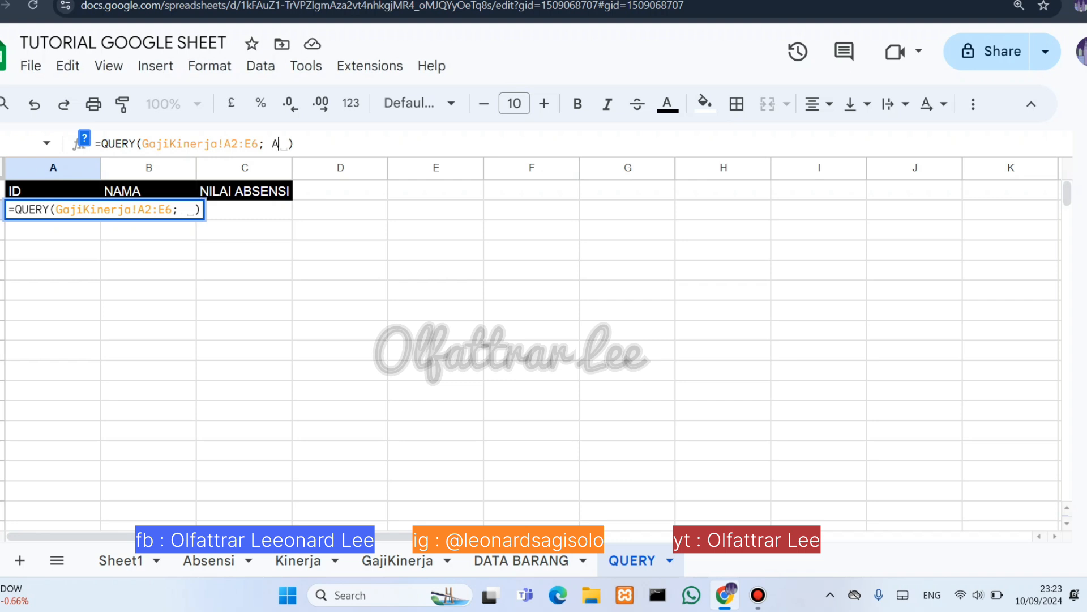
key("BackSpace")
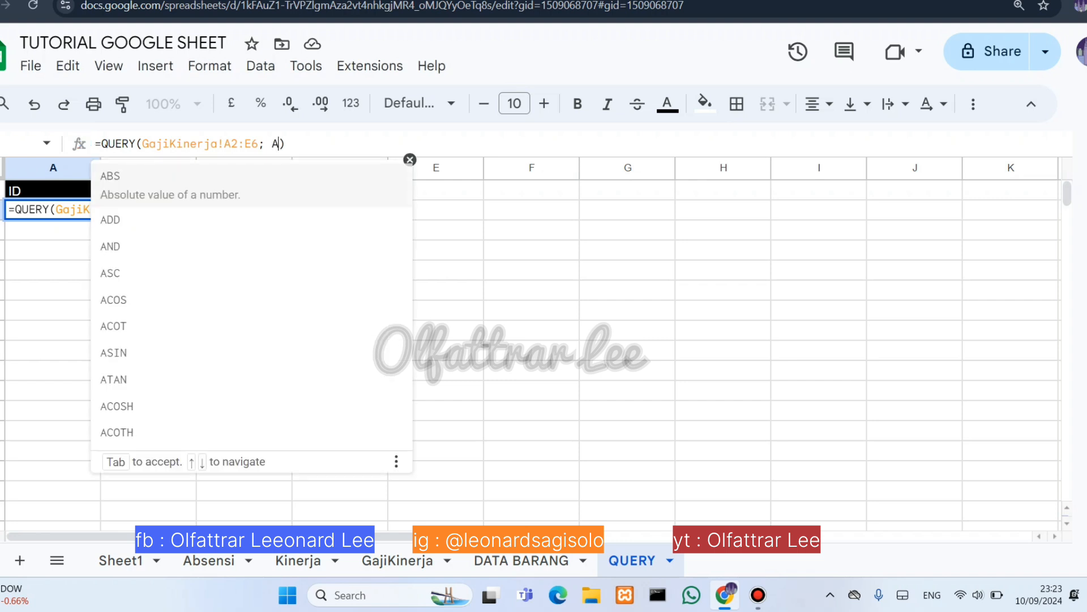
type("\"")
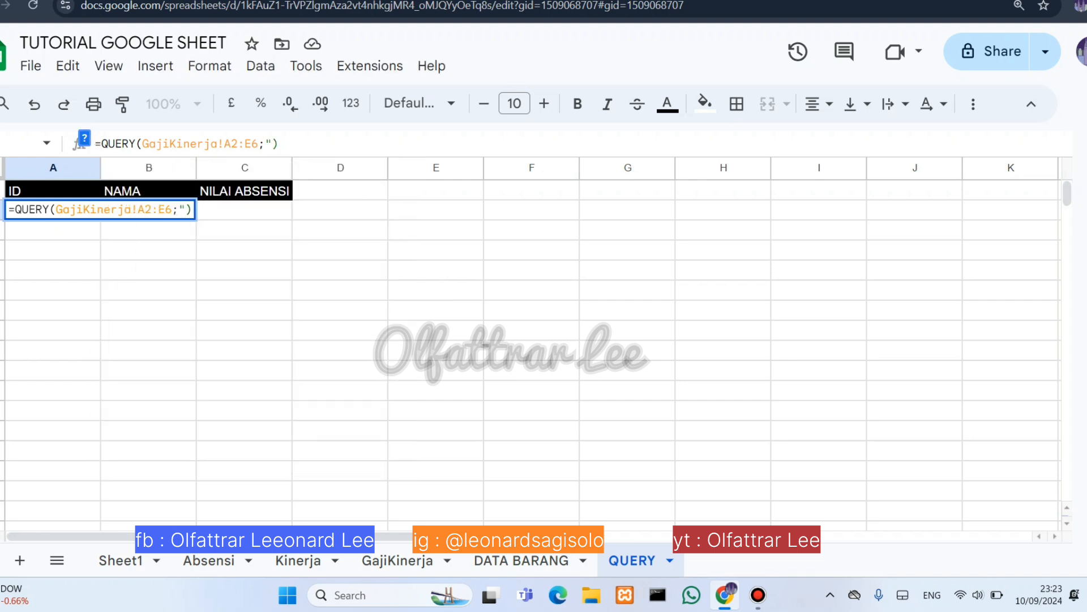
type("se")
key("BackSpace")
key("BackSpace")
type("SELECT")
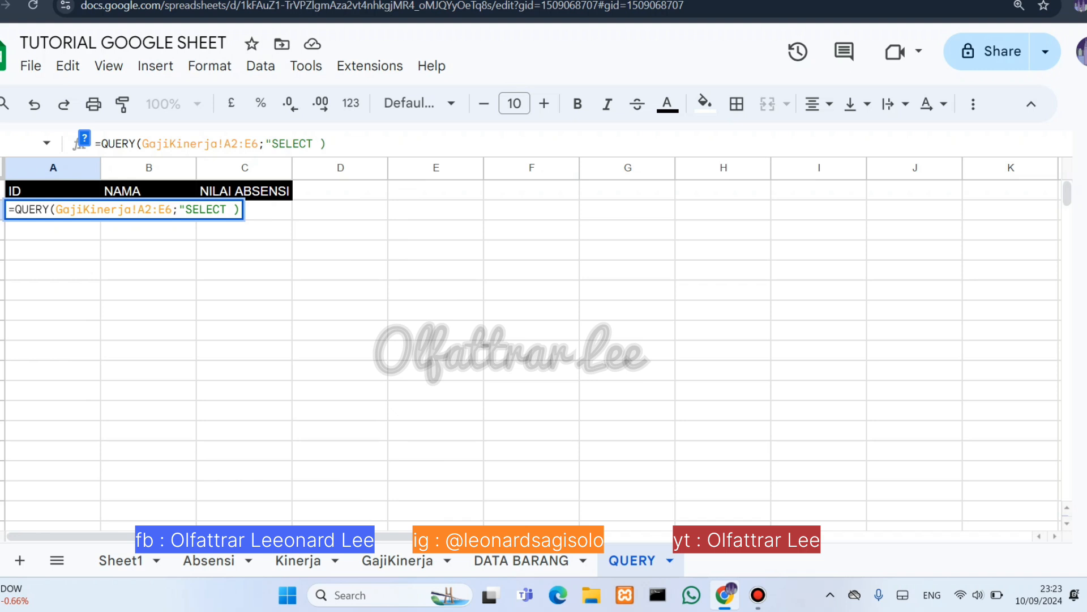
type("A,B")
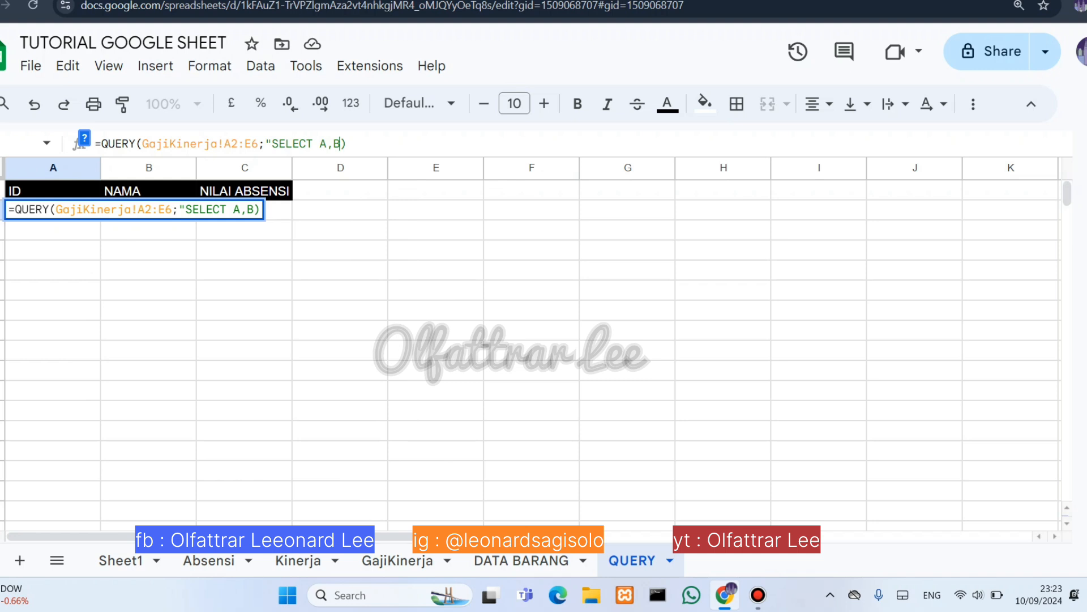
Check the columns on the GajiKinerja sheet, then complete the A2 formula as =QUERY(GajiKinerja!A2:E6,"SELECT A,B,E")
left_click(397, 560)
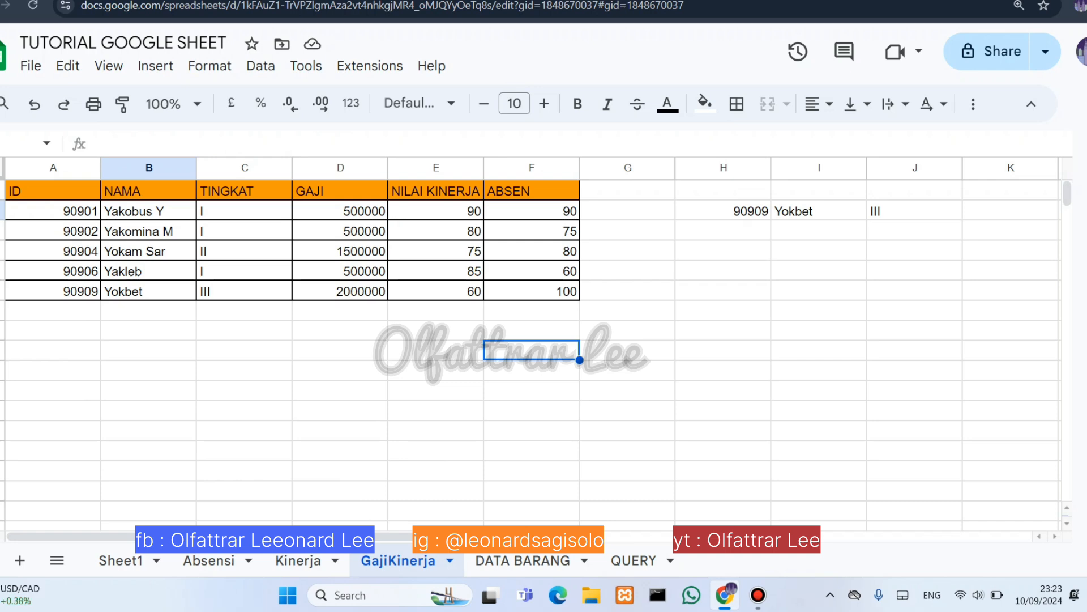
left_click(633, 560)
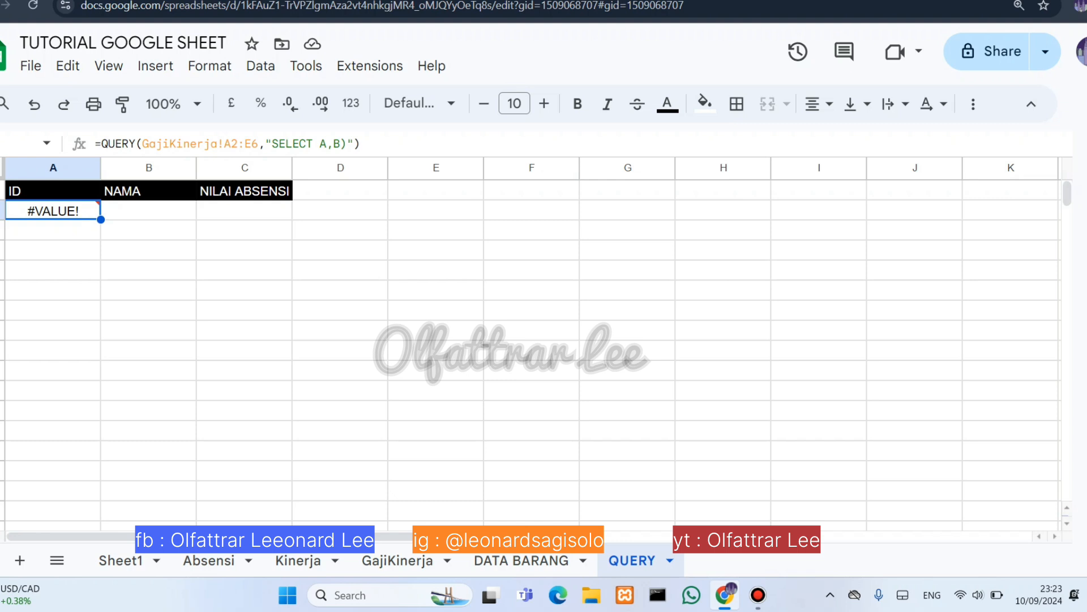
left_click(340, 144)
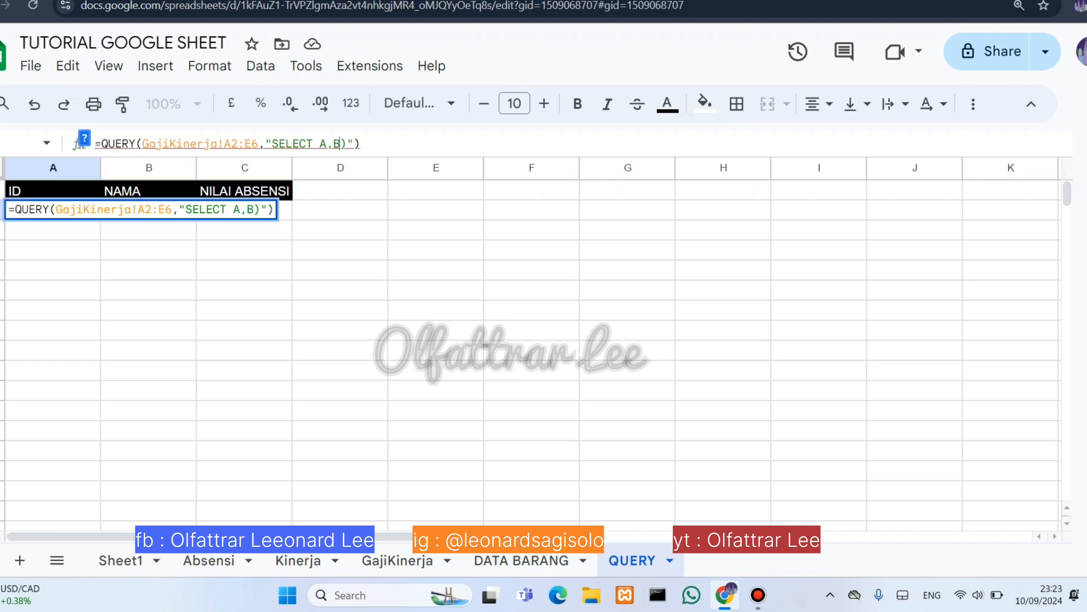
type(",")
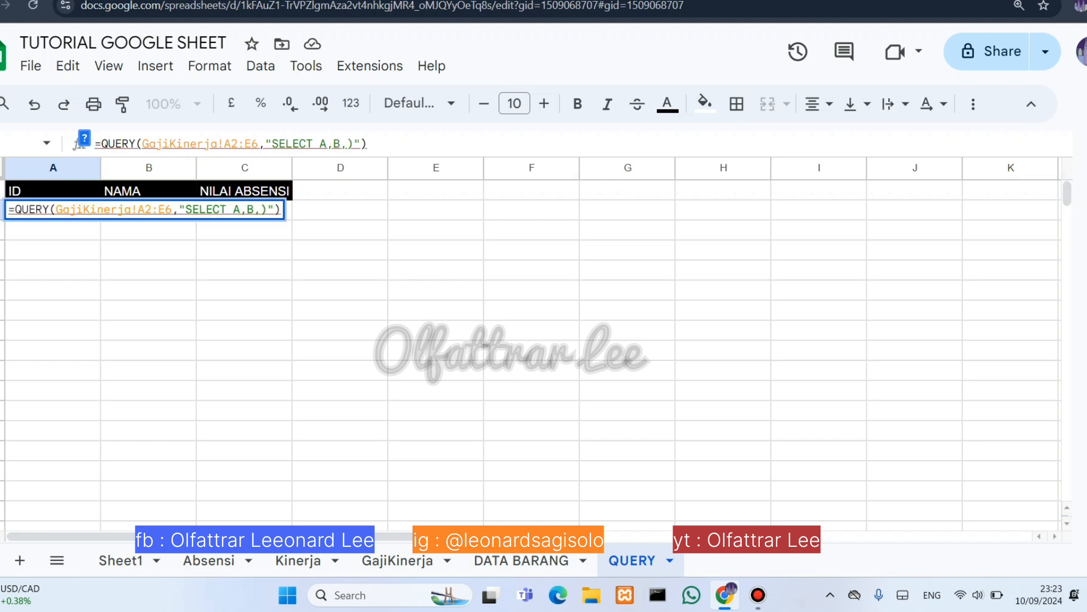
type("E")
key("Delete")
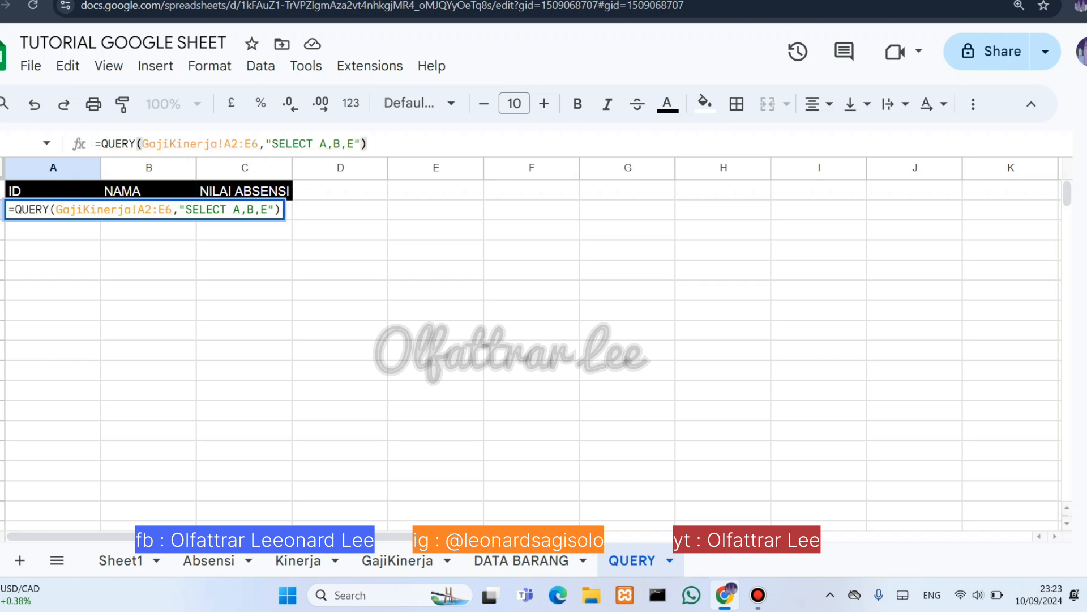
key("Return")
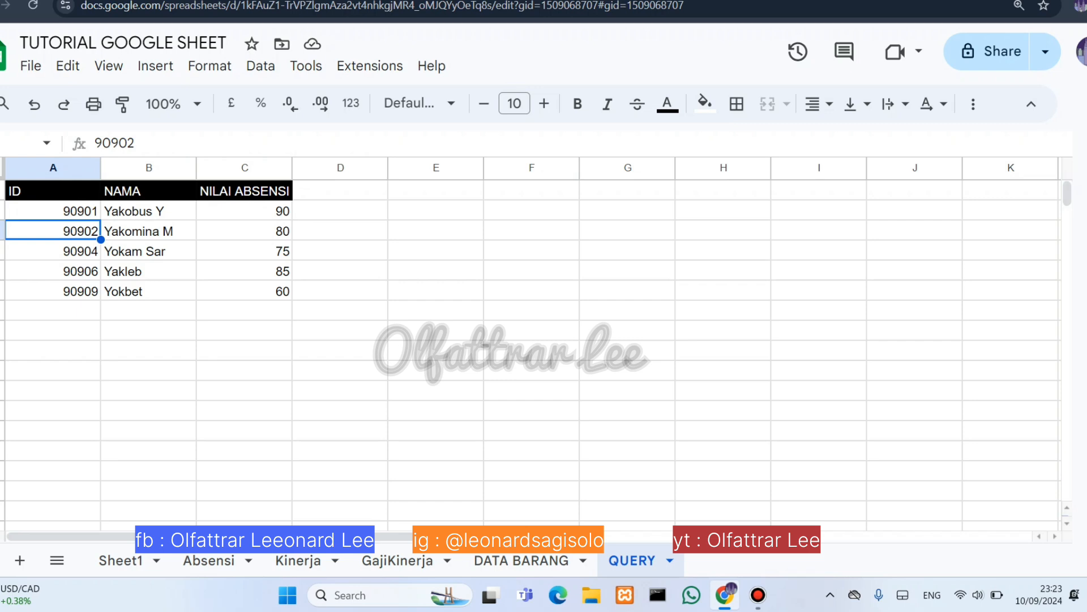
Compare the query output with the source table on the GajiKinerja sheet, including the score column
left_click(397, 561)
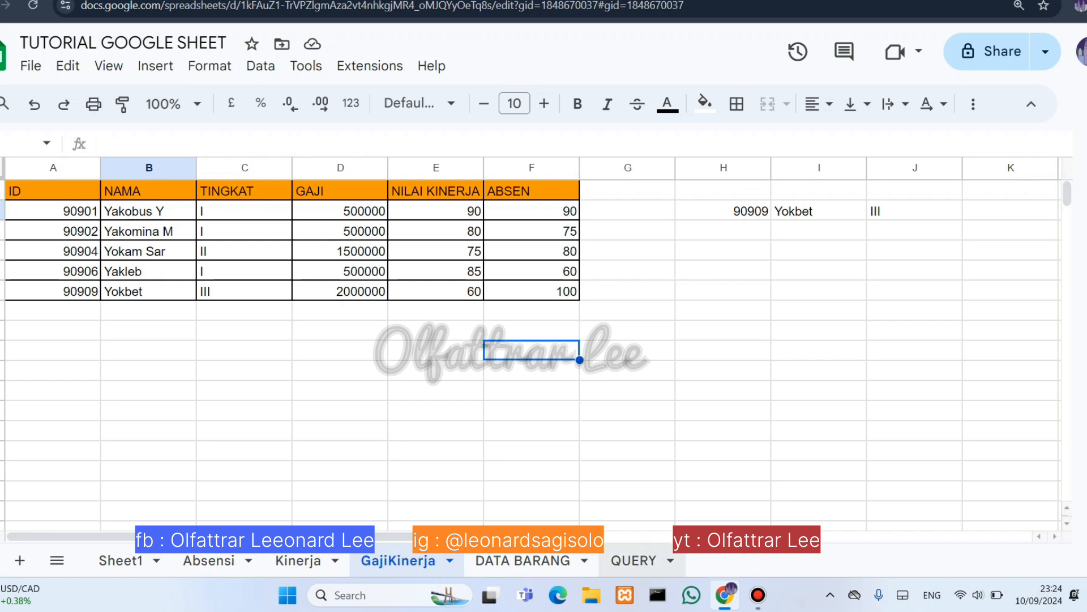
left_click(634, 560)
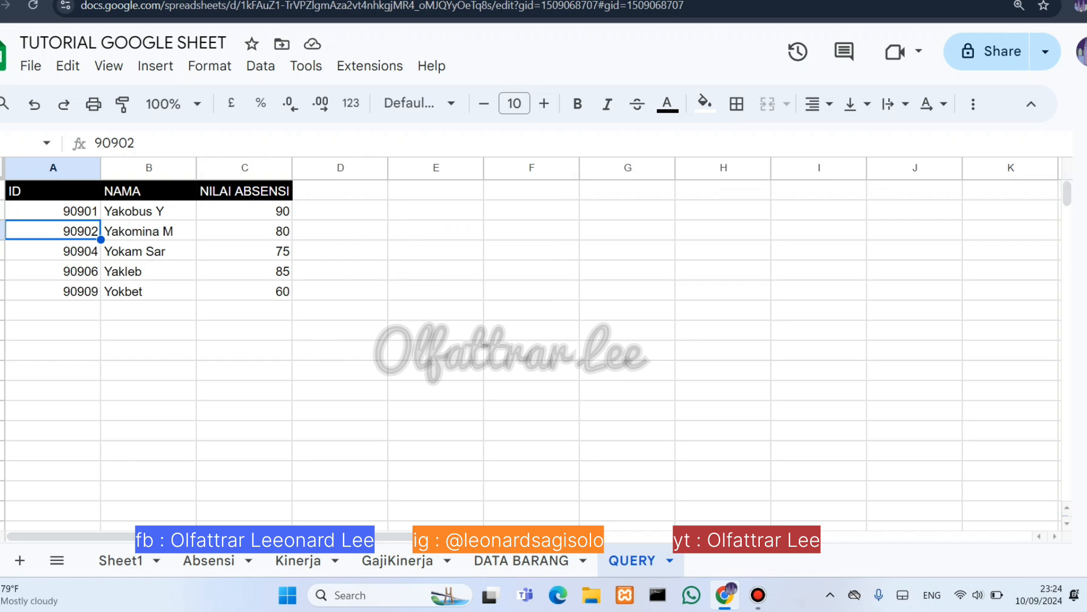
left_click(245, 211)
left_click(148, 211)
left_click(245, 211)
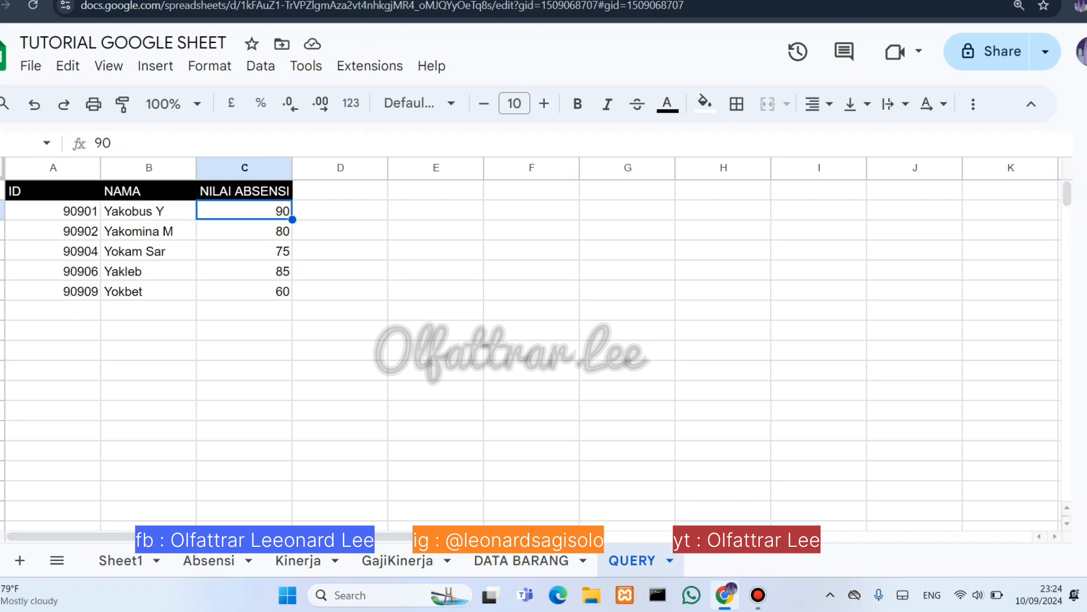
Extend the A2 query with the condition WHERE E > 60 and apply the formula
left_click(53, 211)
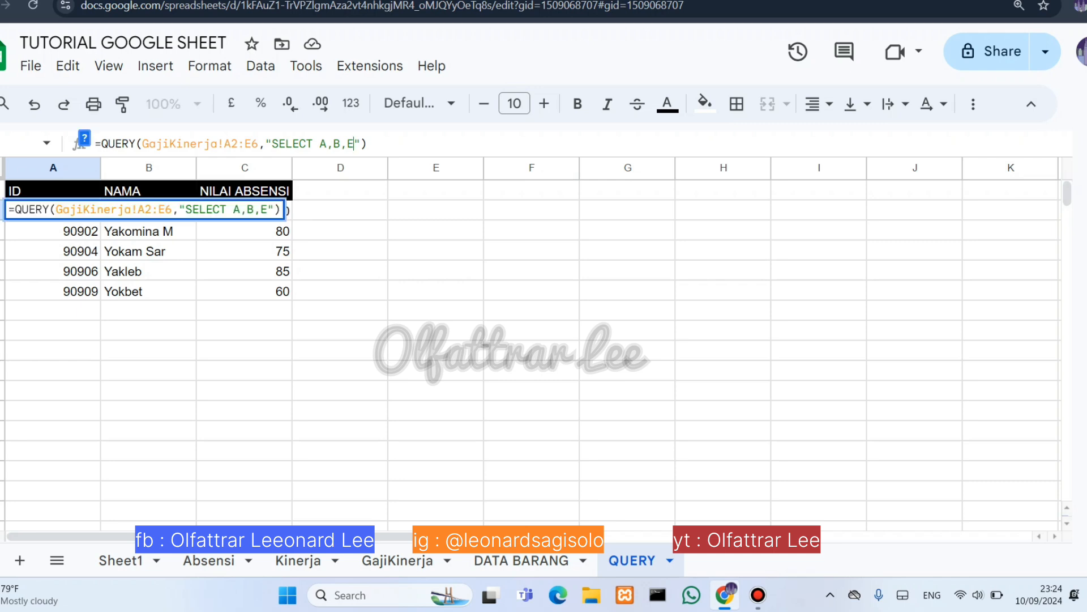
type("W")
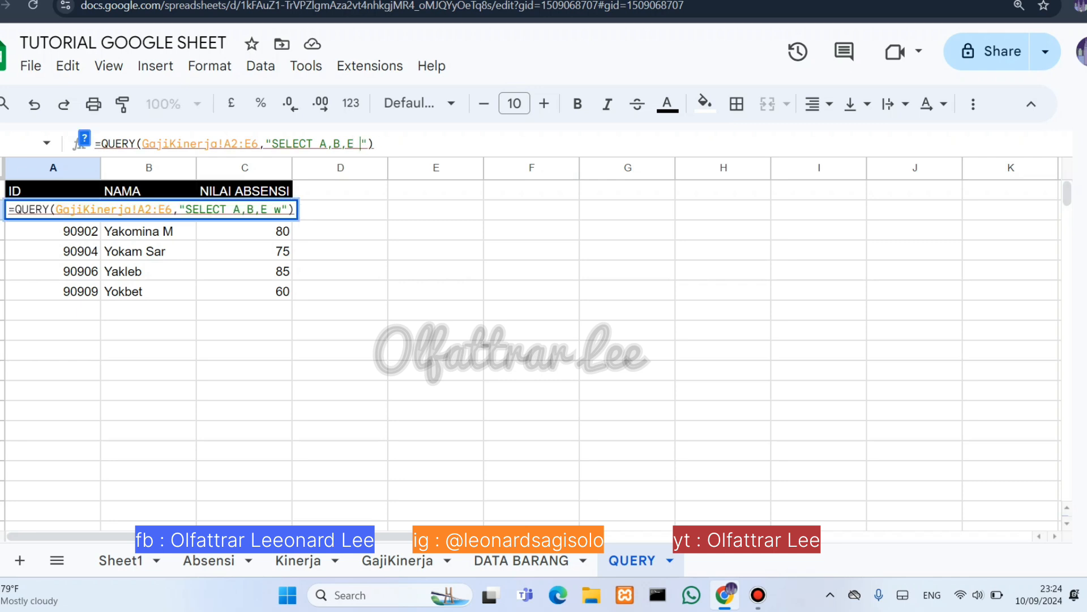
type("HERE")
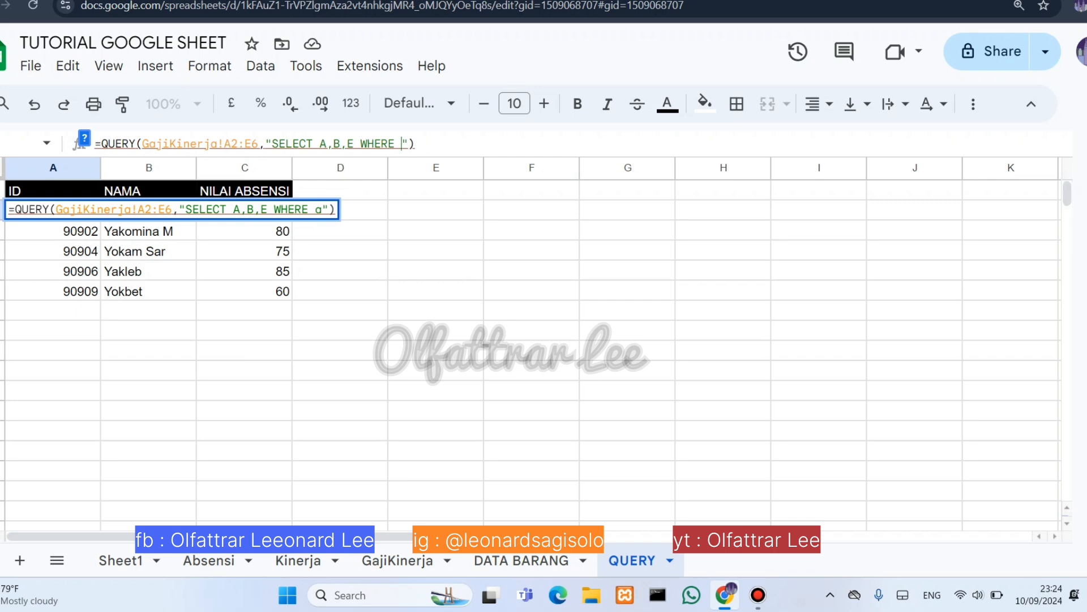
type(" E > 60")
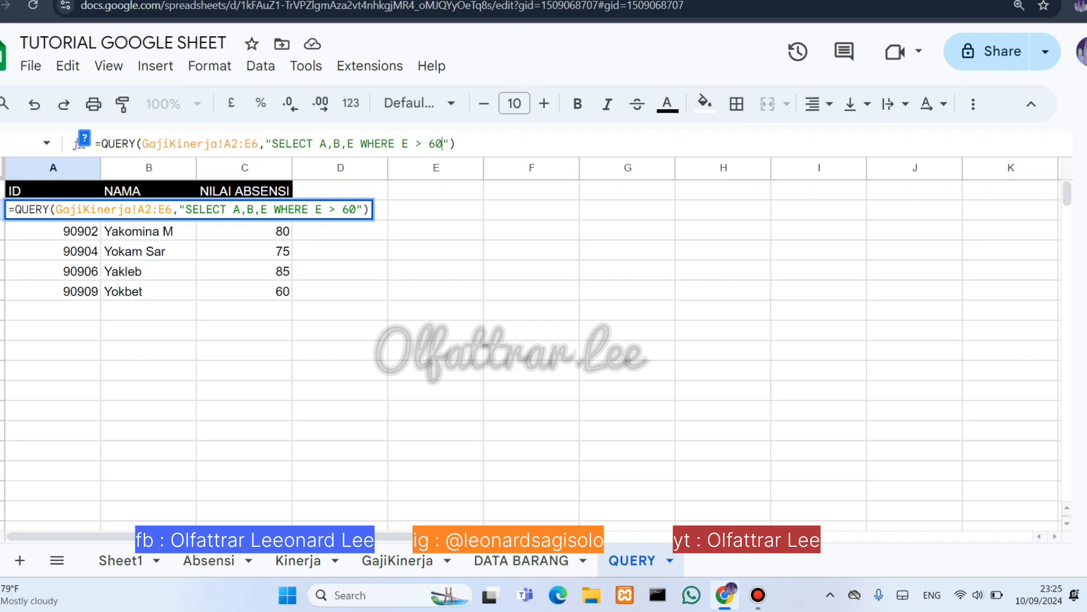
left_click(457, 144)
key("Return")
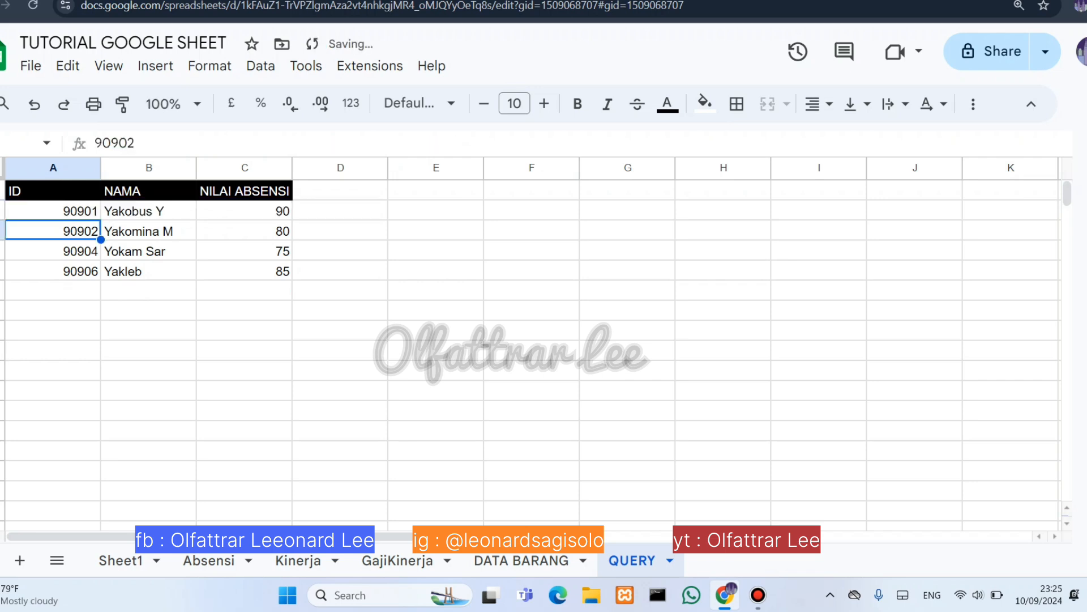
Rename the header in cell C1 as NILAI KINERJA
left_click(245, 191)
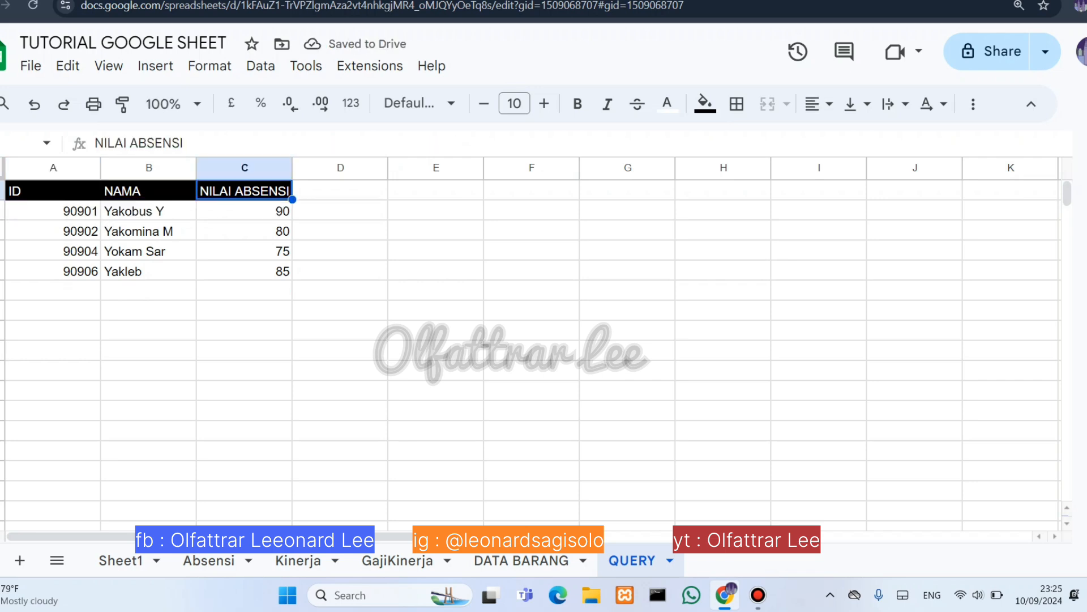
type("NILAI KI")
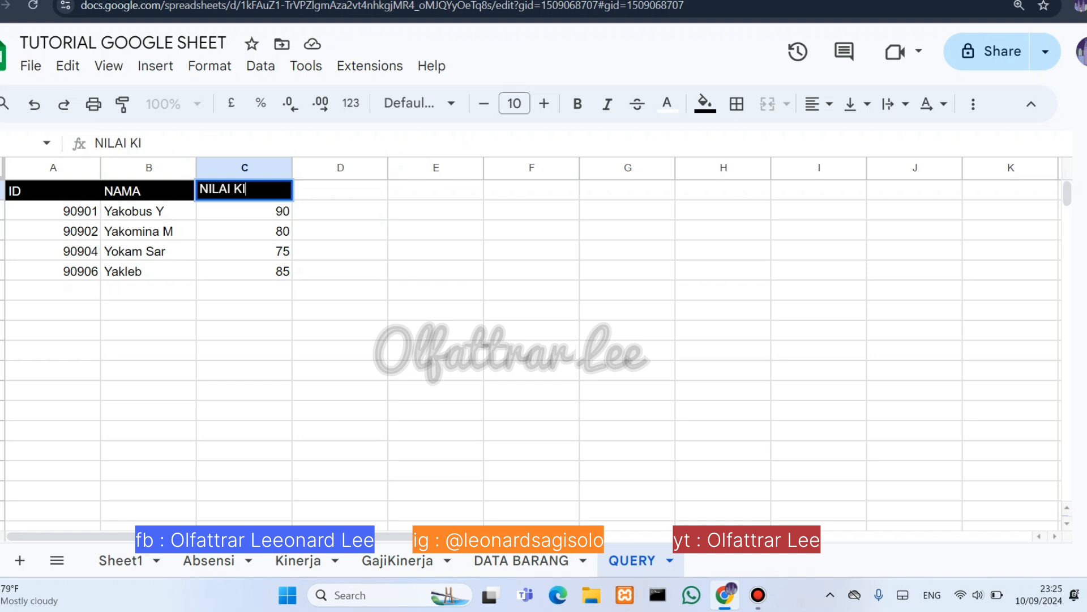
type("NERJA")
key("Return")
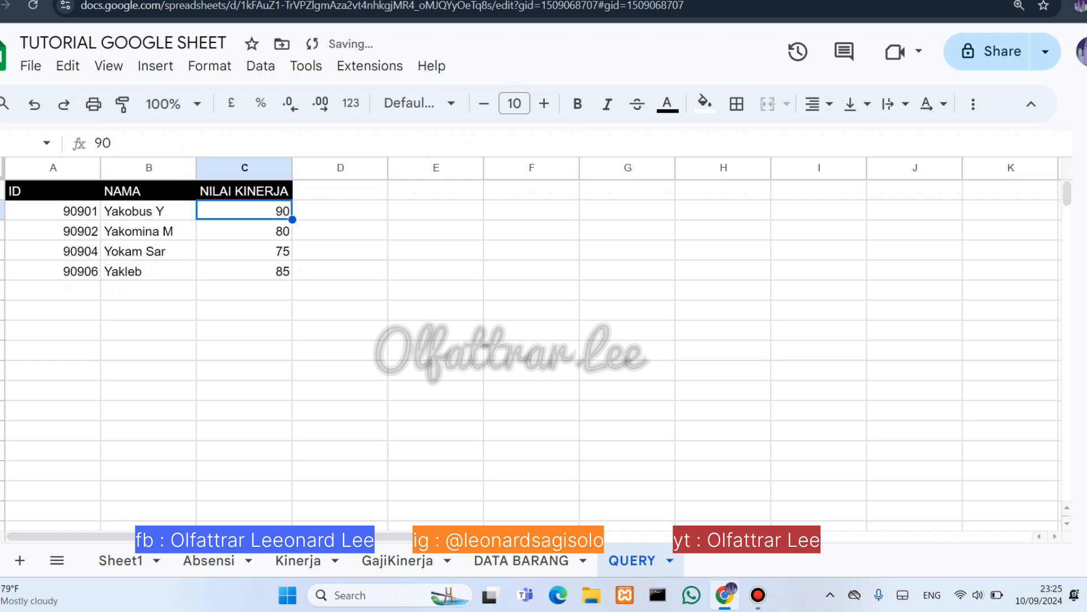
Review the filtered rows and the A2 formula against the NILAI KINERJA column on the GajiKinerja sheet, then return to the QUERY sheet
left_click(341, 271)
left_click(149, 211)
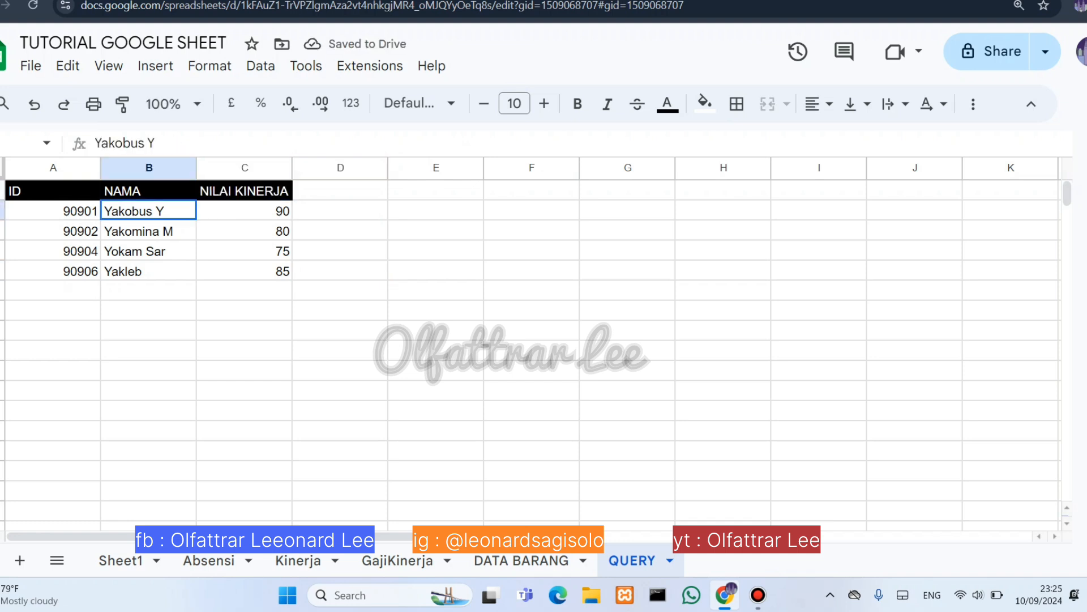
left_click(245, 211)
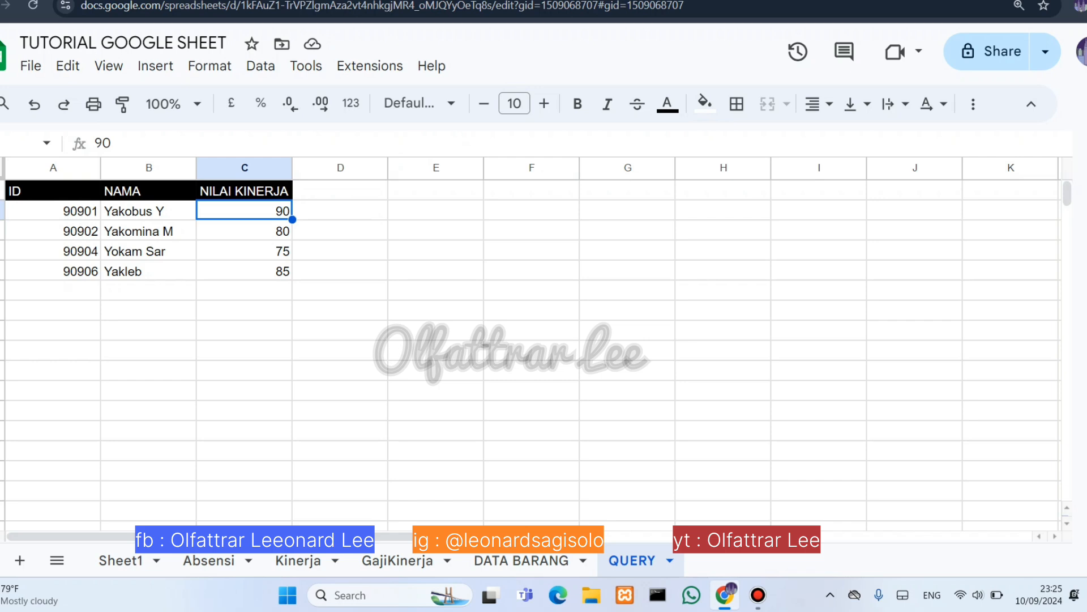
key("Left")
key("Left")
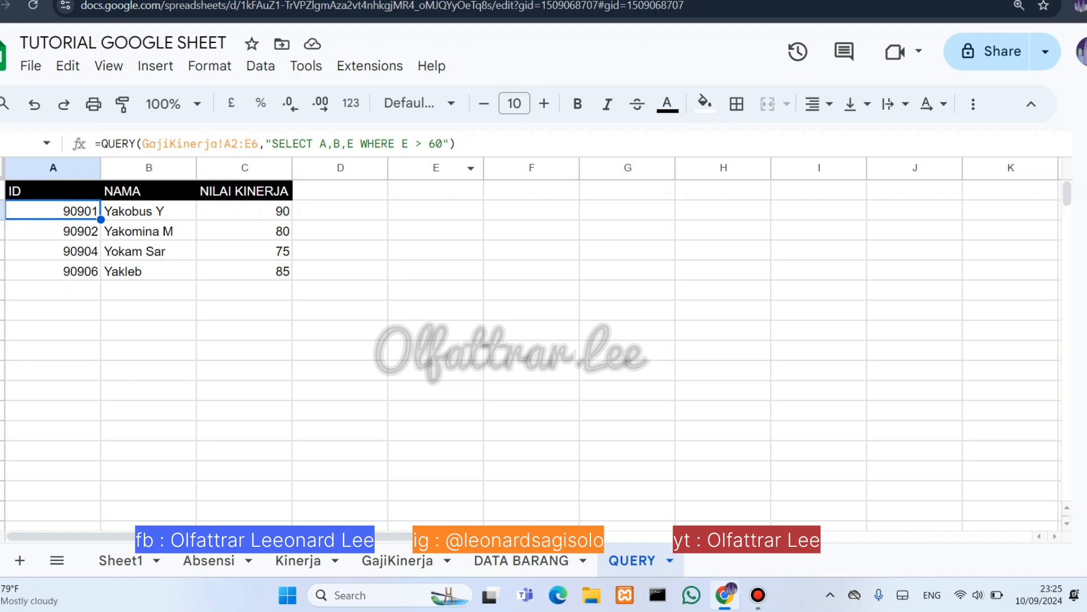
left_click(397, 560)
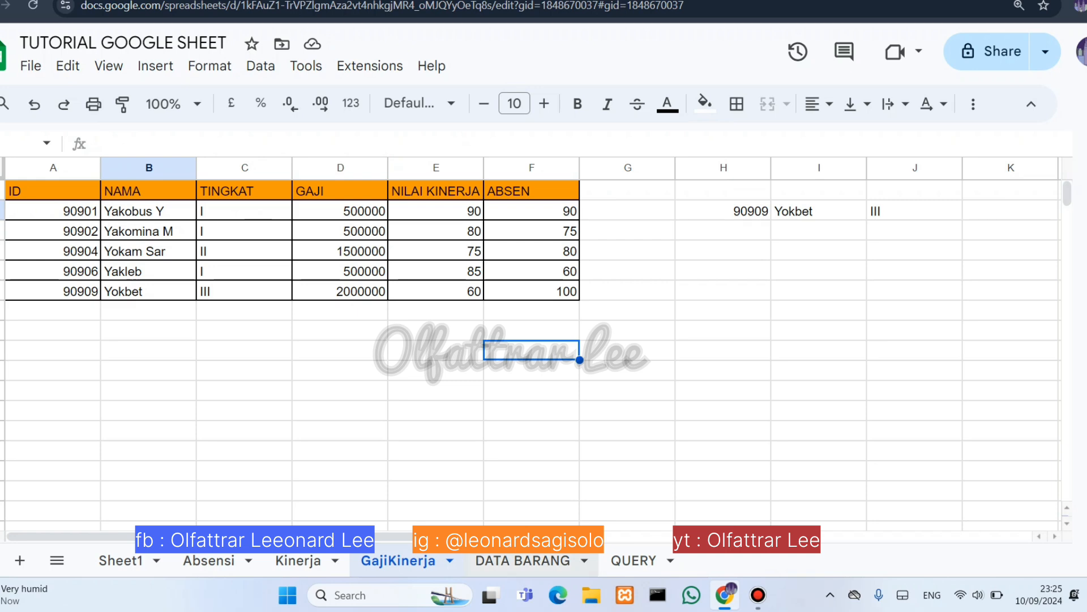
left_click(633, 560)
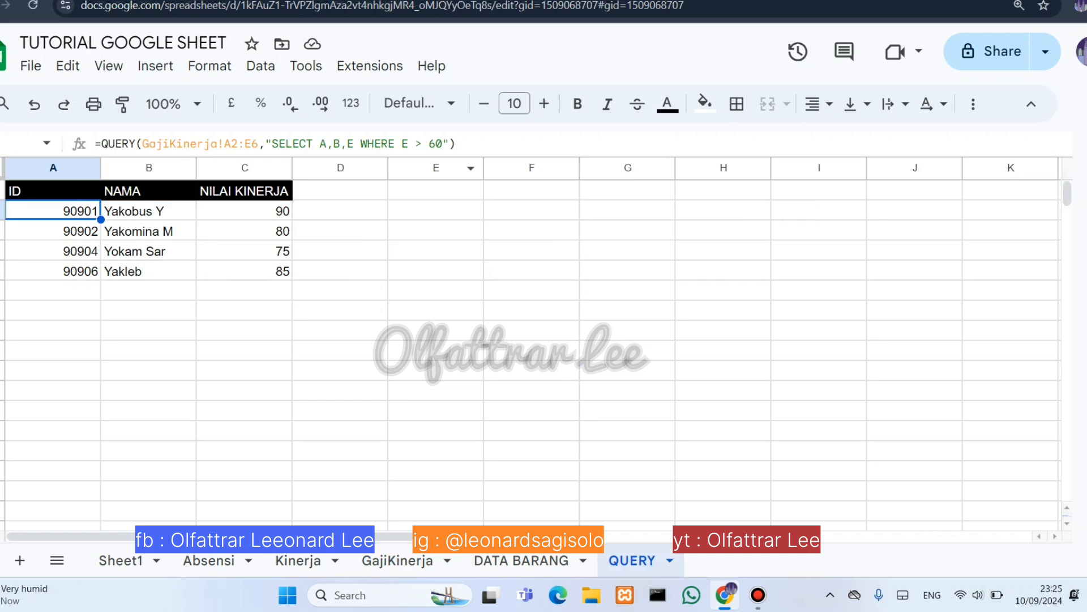
Change the comparison in the A2 query to WHERE E = 60 and inspect the result row
left_click(421, 144)
key("BackSpace")
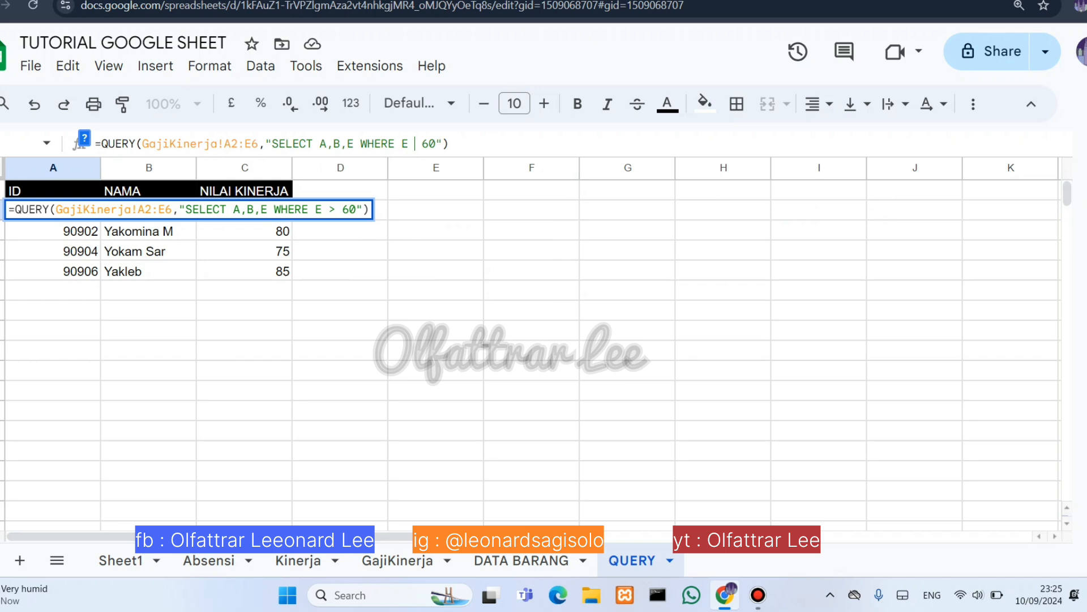
type("=")
key("Return")
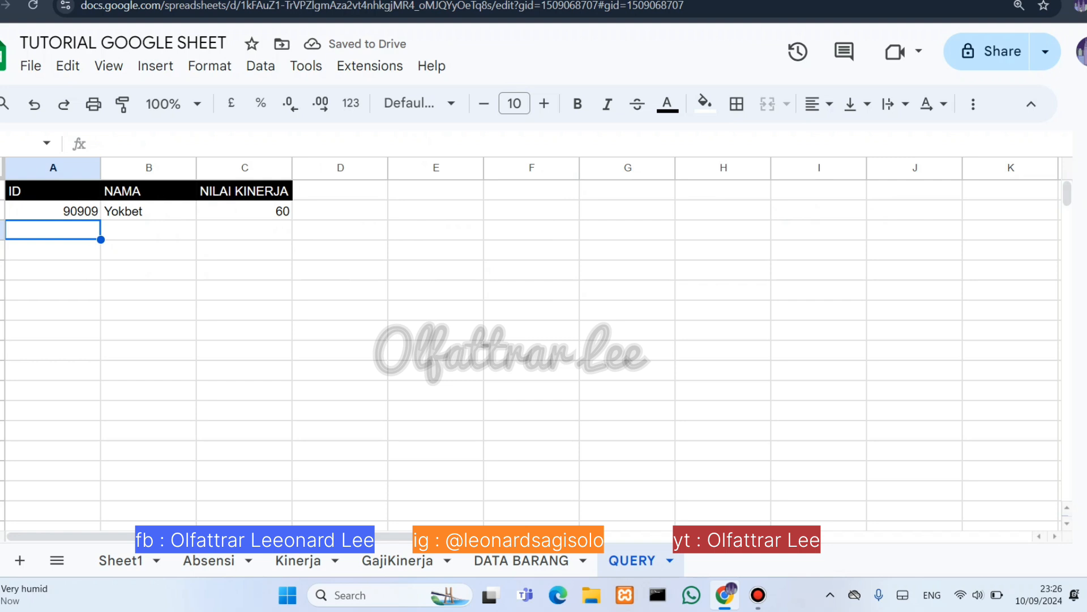
left_click(244, 210)
left_click(52, 211)
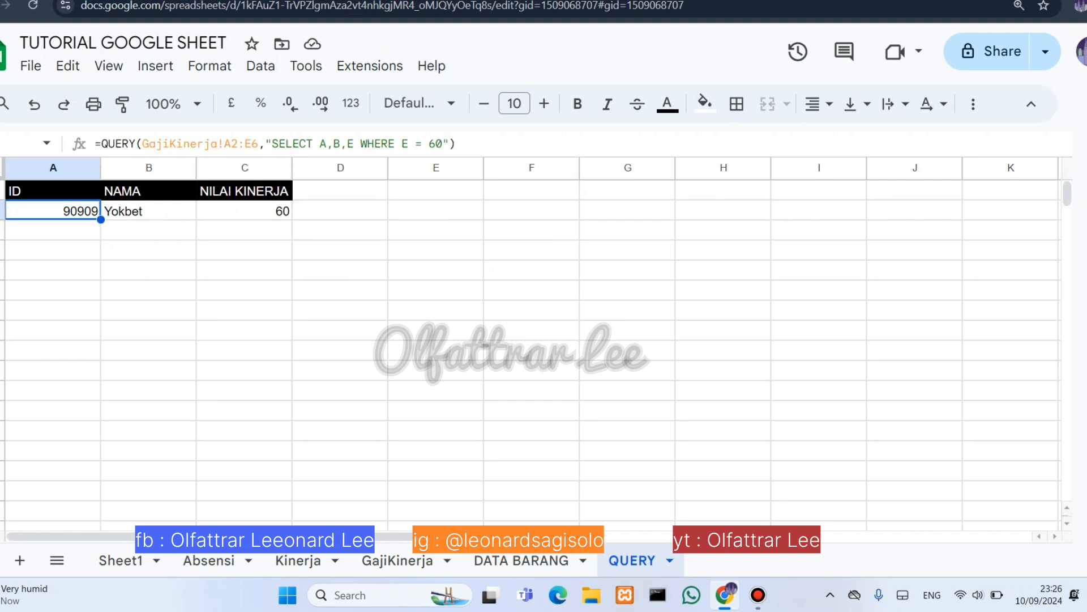
Change the A2 query condition to WHERE E < 60, then check the scores on the GajiKinerja sheet
left_click(422, 144)
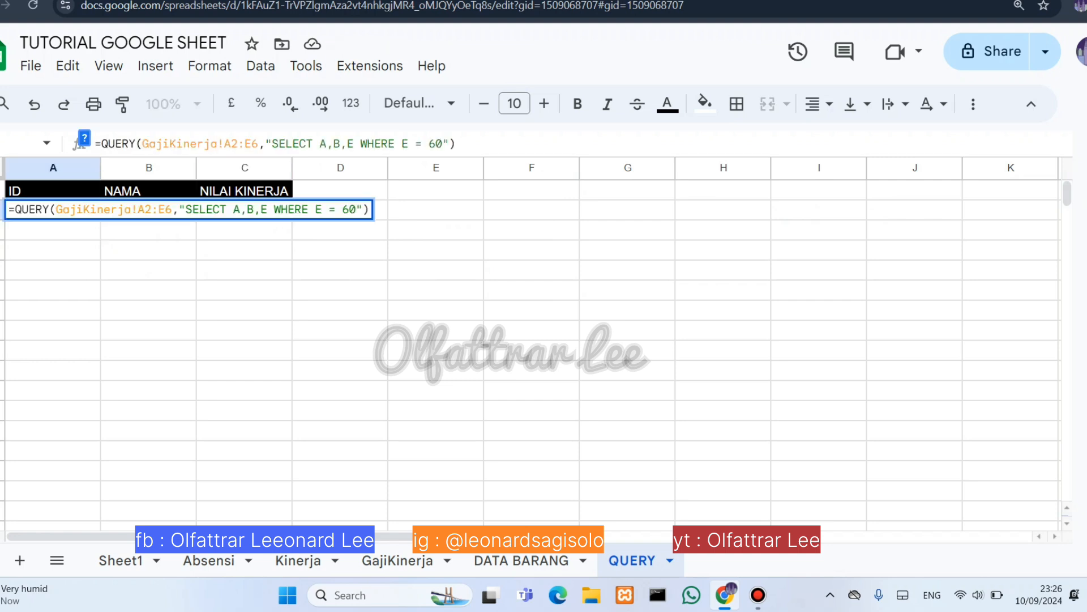
key("BackSpace")
type("<")
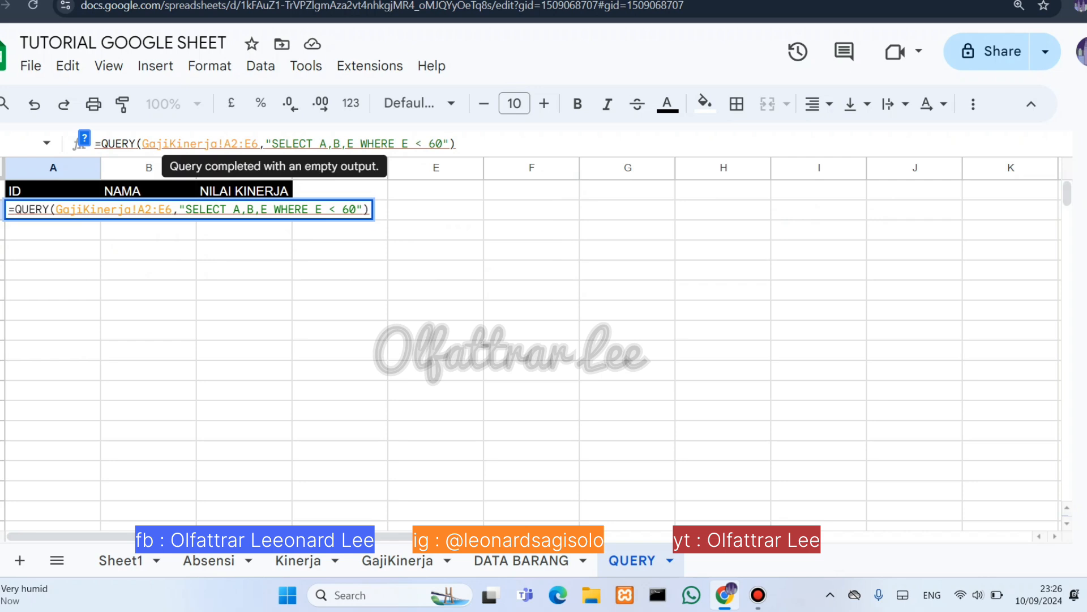
key("Return")
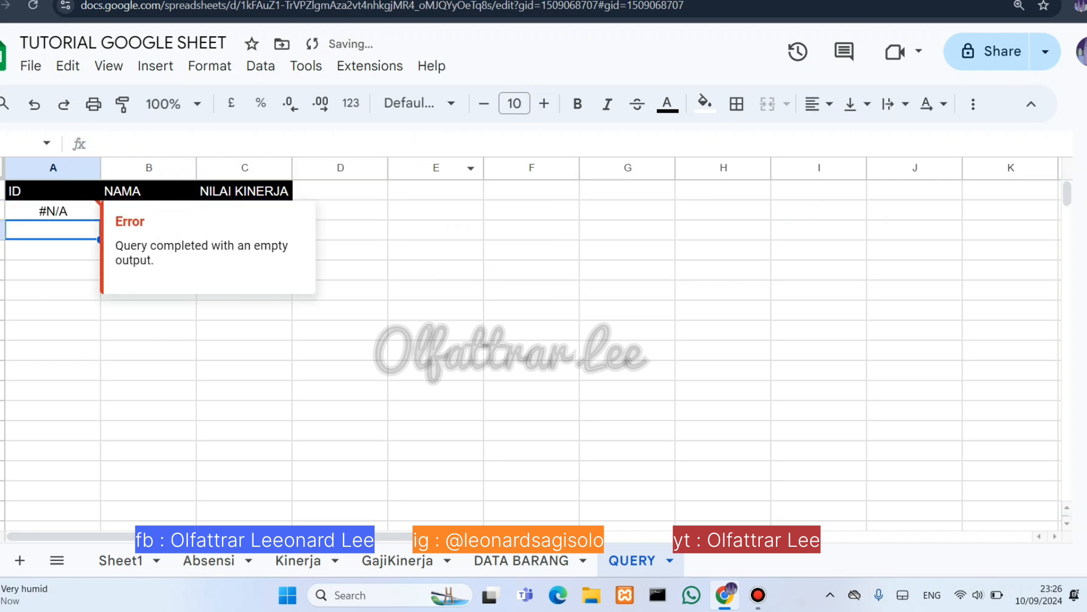
left_click(53, 211)
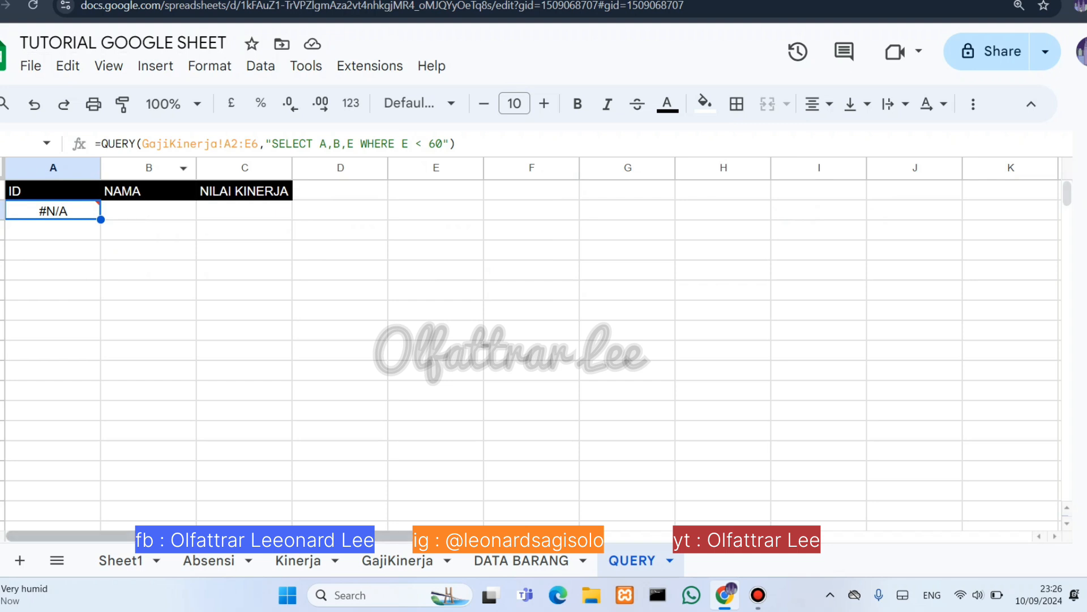
left_click(398, 561)
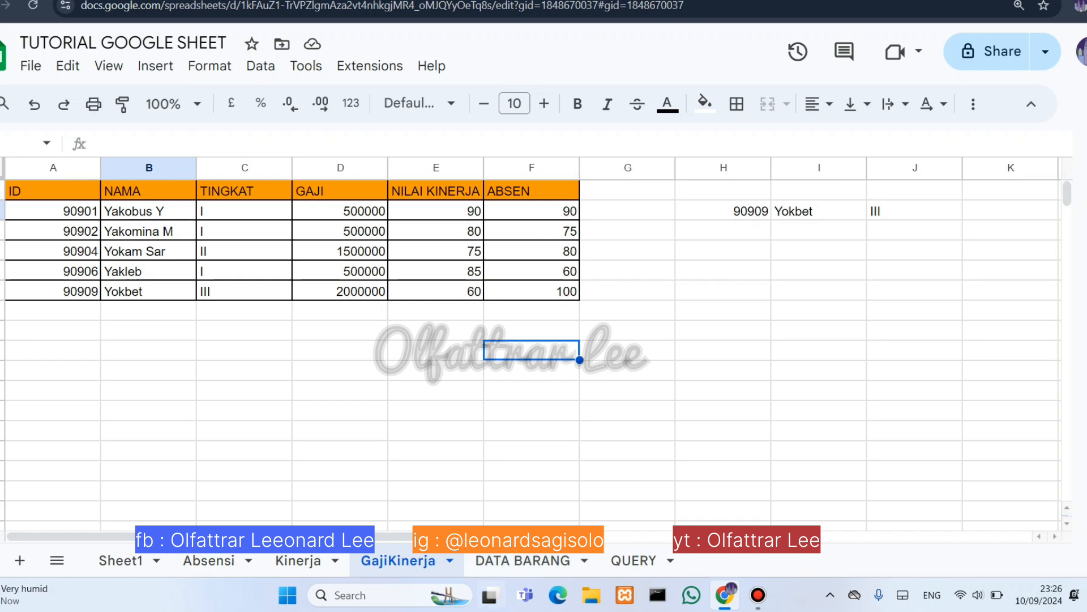
Return to the QUERY sheet and inspect the query in cell A2 and its result
left_click(634, 560)
left_click(149, 230)
left_click(54, 211)
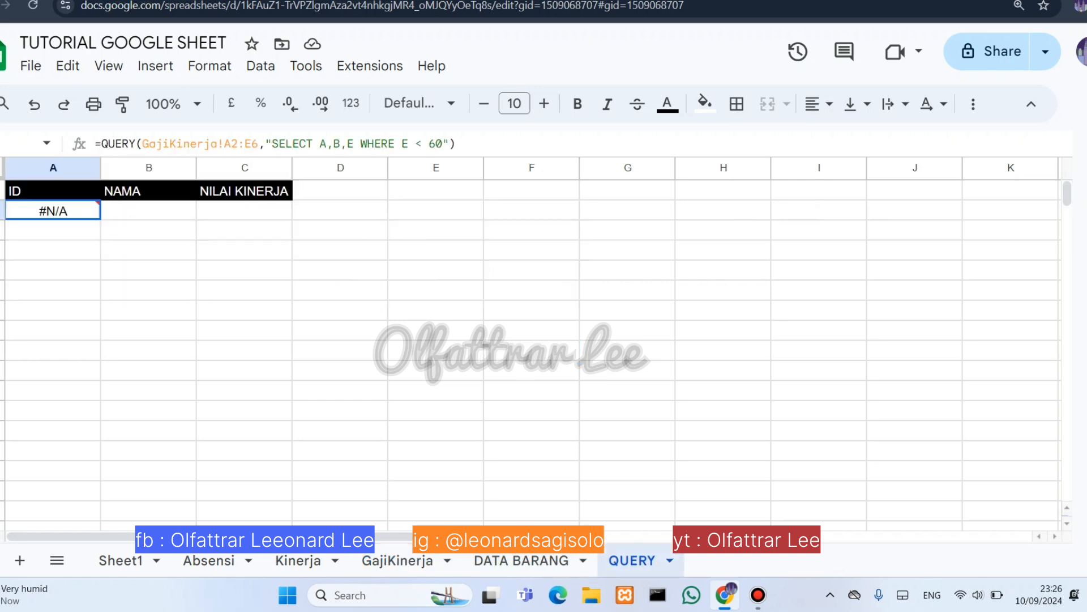
left_click(244, 369)
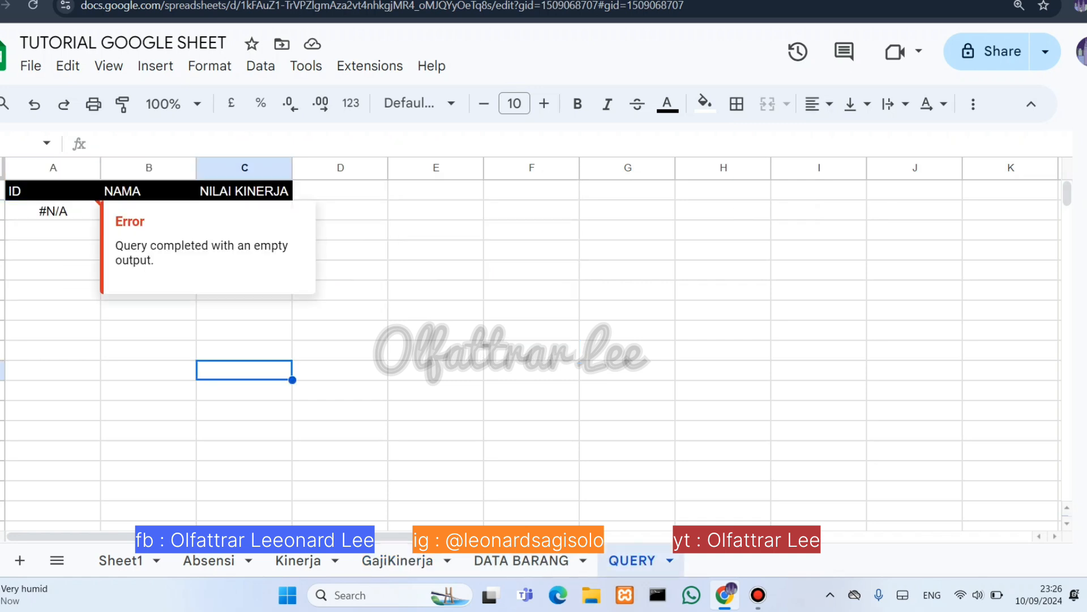
left_click(53, 211)
left_click(436, 391)
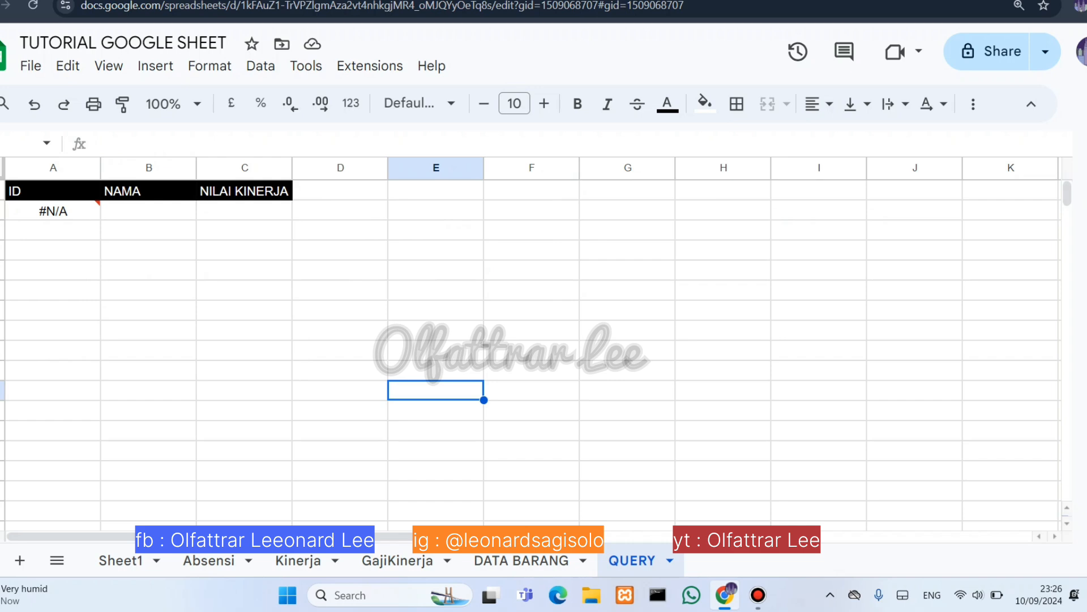
left_click(54, 210)
left_click(436, 411)
left_click(53, 211)
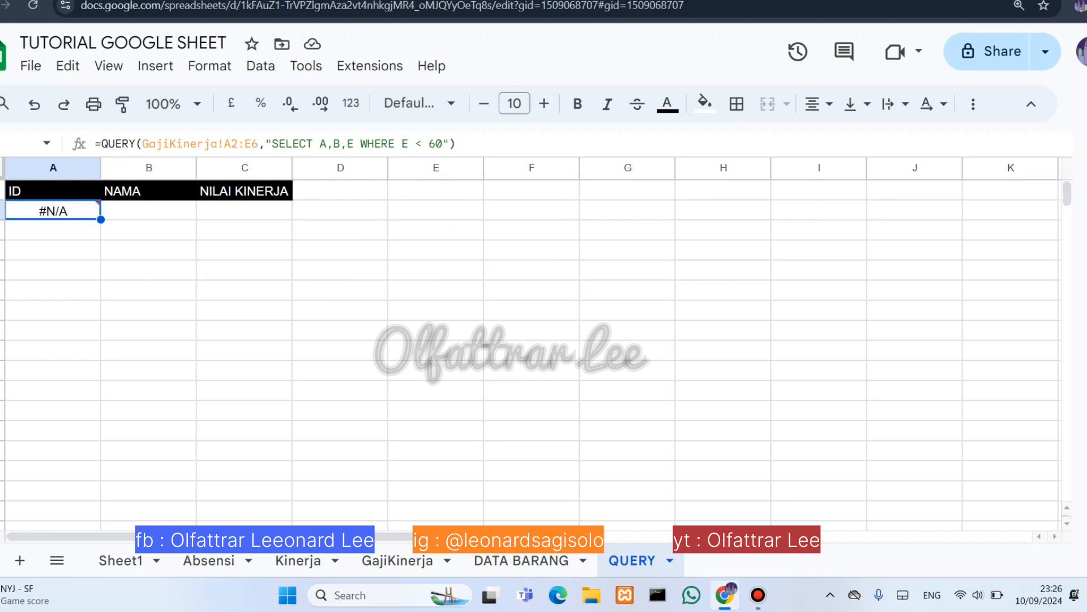
Check the GajiKinerja!A2:E6 reference in the A2 formula against the GajiKinerja sheet, then return to the QUERY sheet
left_click_drag(258, 144, 143, 144)
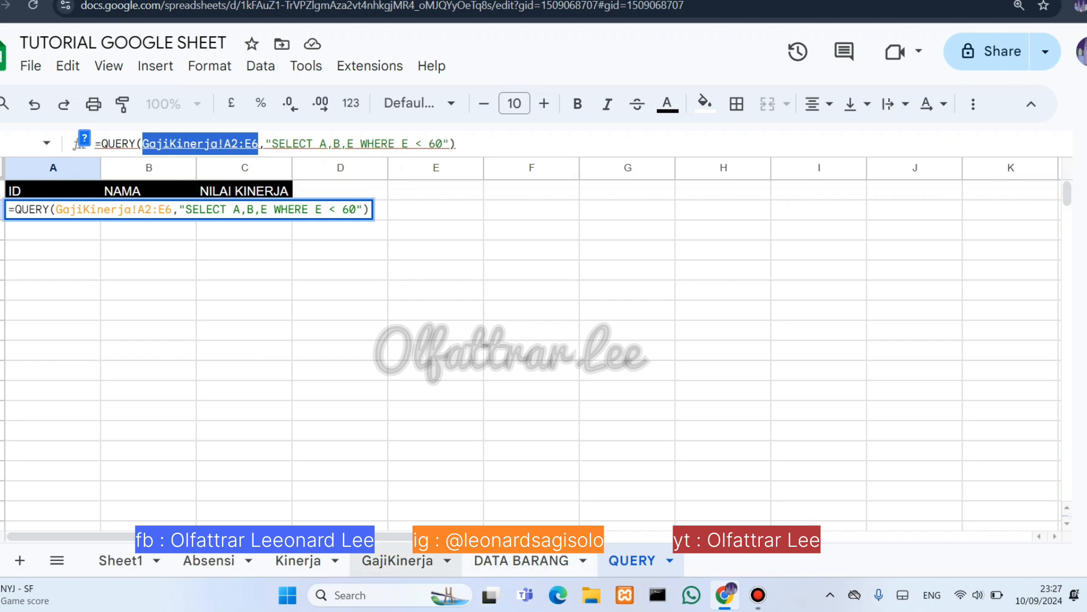
left_click(398, 560)
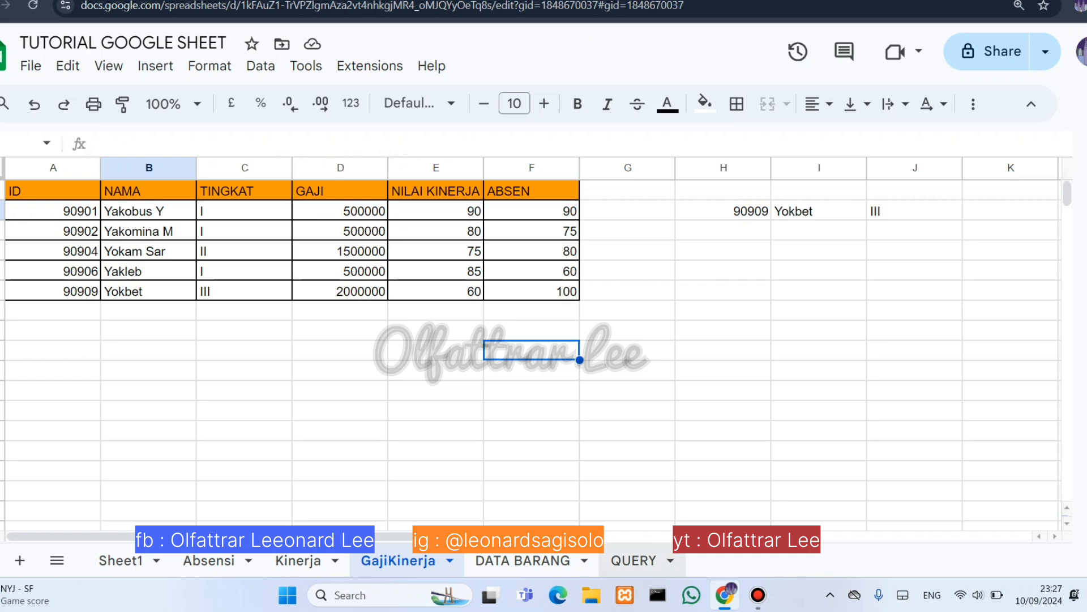
left_click(633, 561)
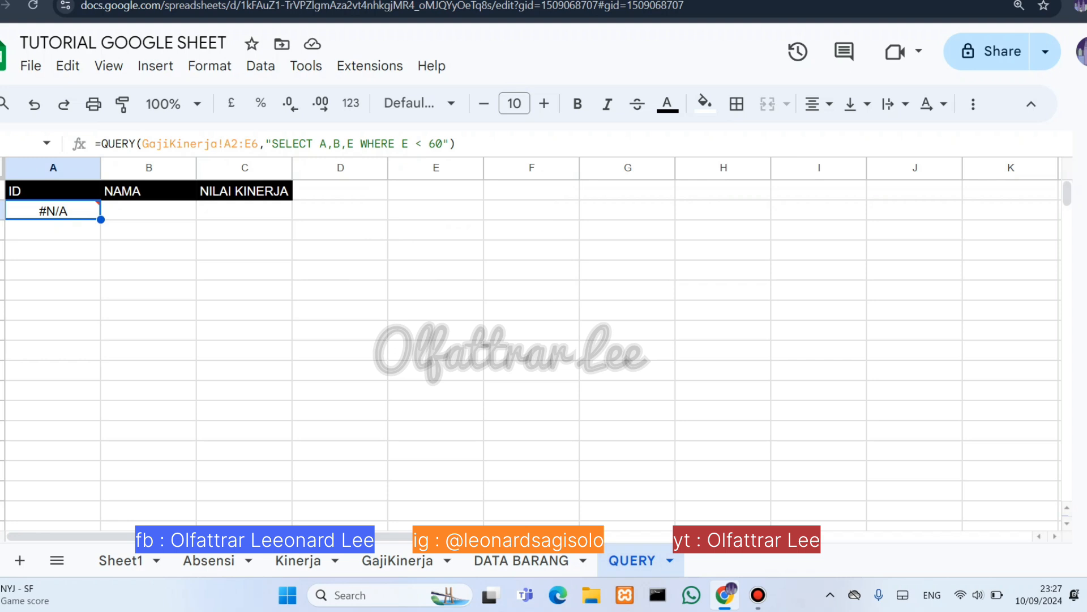
left_click(244, 310)
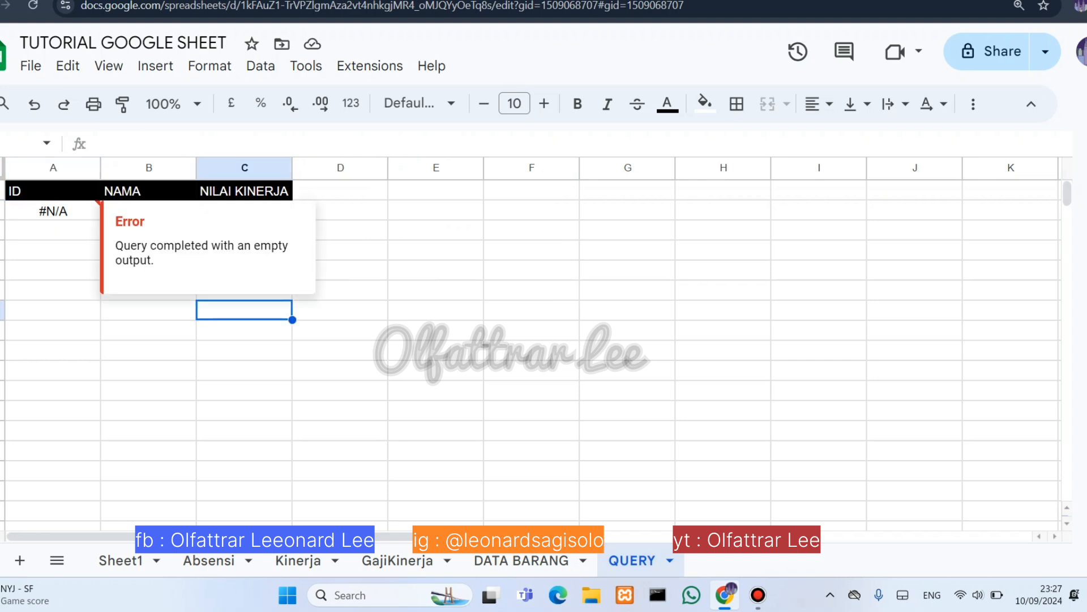
Delete the query formula from cell A2 on the QUERY sheet
left_click(53, 210)
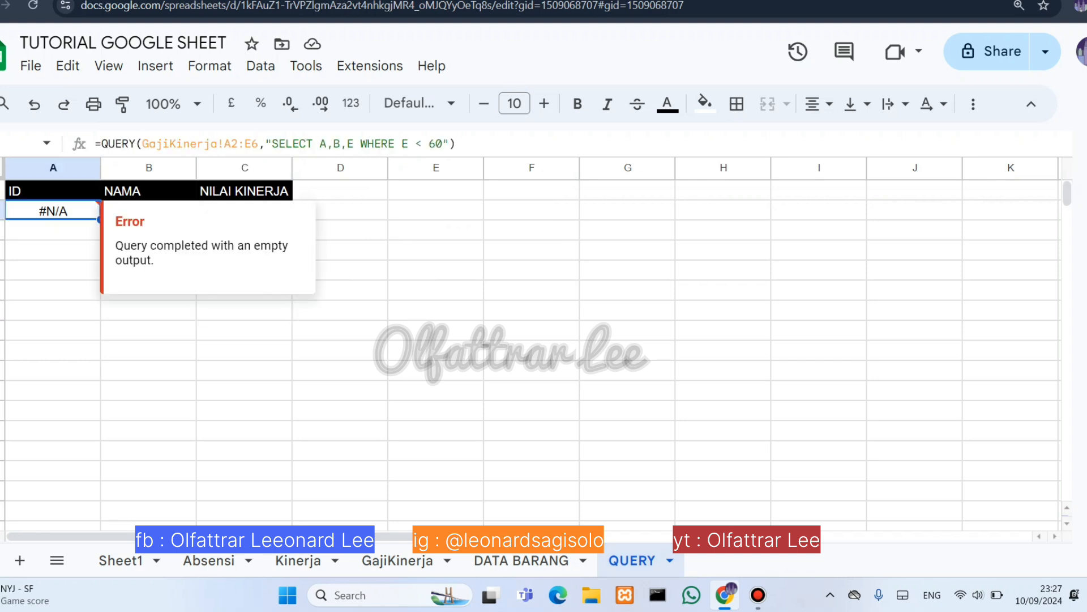
key("Delete")
left_click(244, 310)
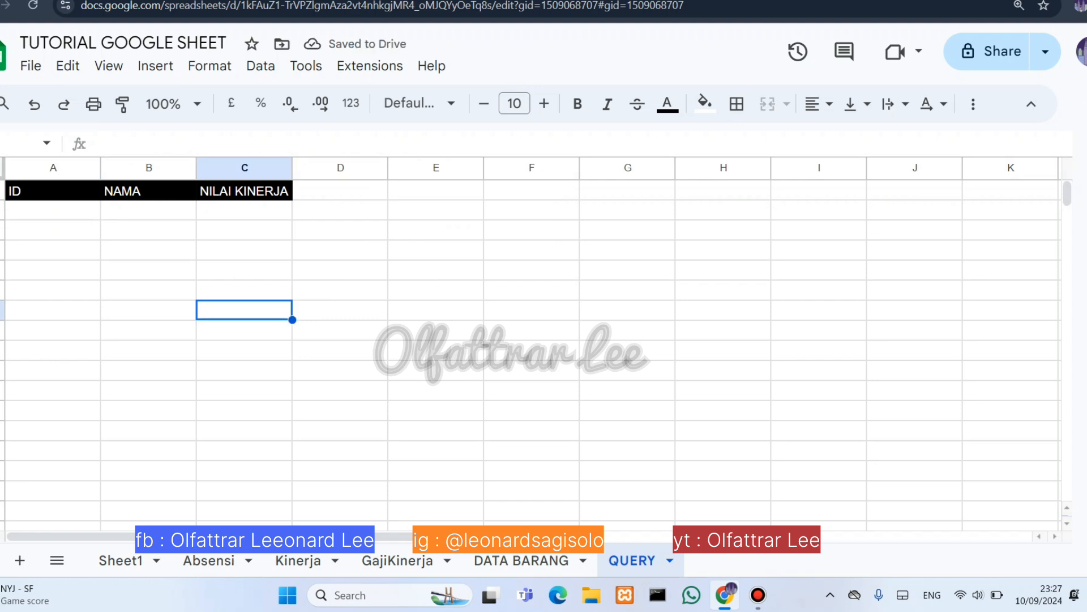
Start a new named range from the GajiKinerja sheet and name it GAJIKINERJA
left_click(261, 67)
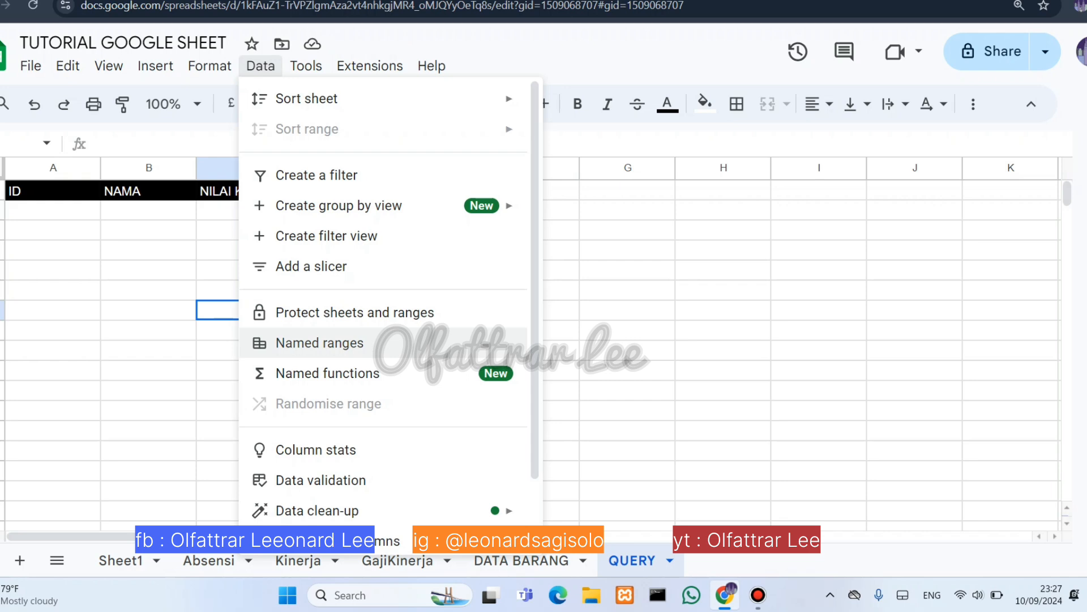
left_click(319, 343)
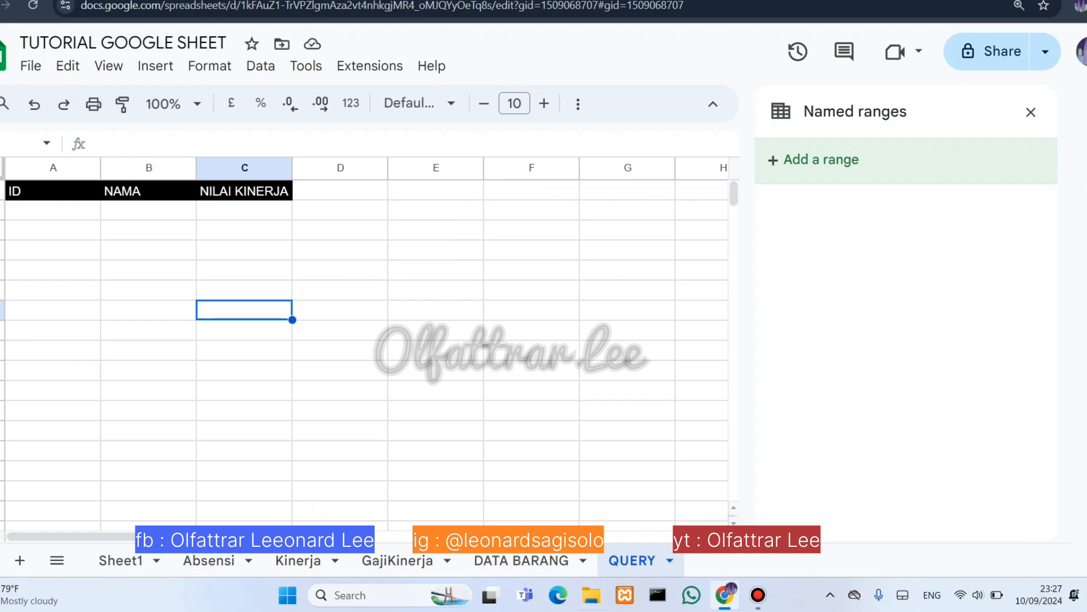
left_click(399, 560)
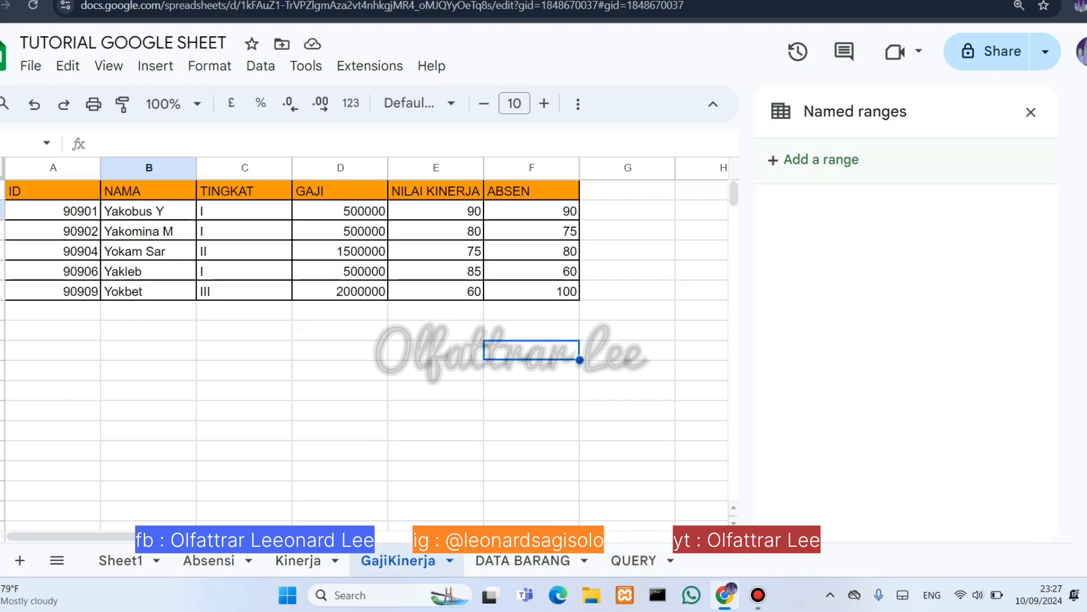
left_click(822, 159)
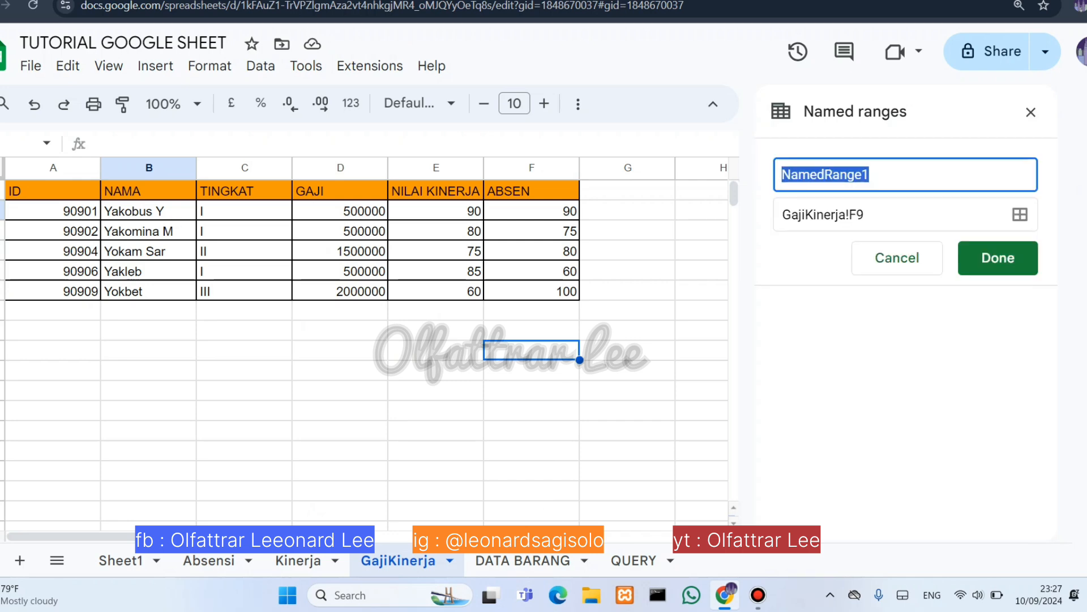
left_click(875, 175)
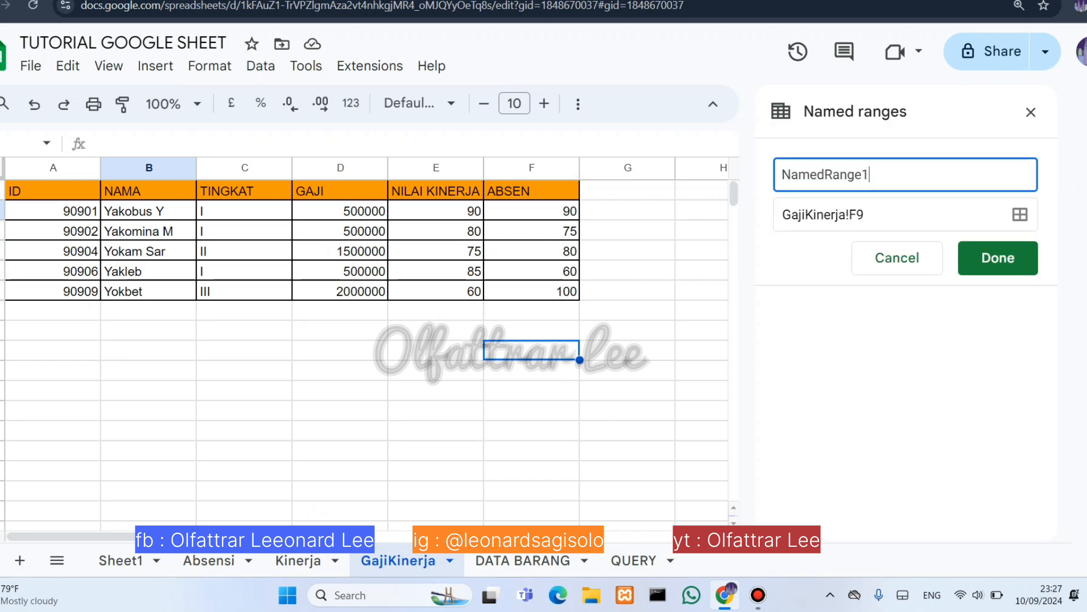
key("BackSpace")
key("BackSpace")
key("BackSpace")
key("BackSpace")
key("BackSpace")
key("BackSpace")
key("BackSpace")
key("BackSpace")
key("BackSpace")
key("BackSpace")
key("BackSpace")
type("g")
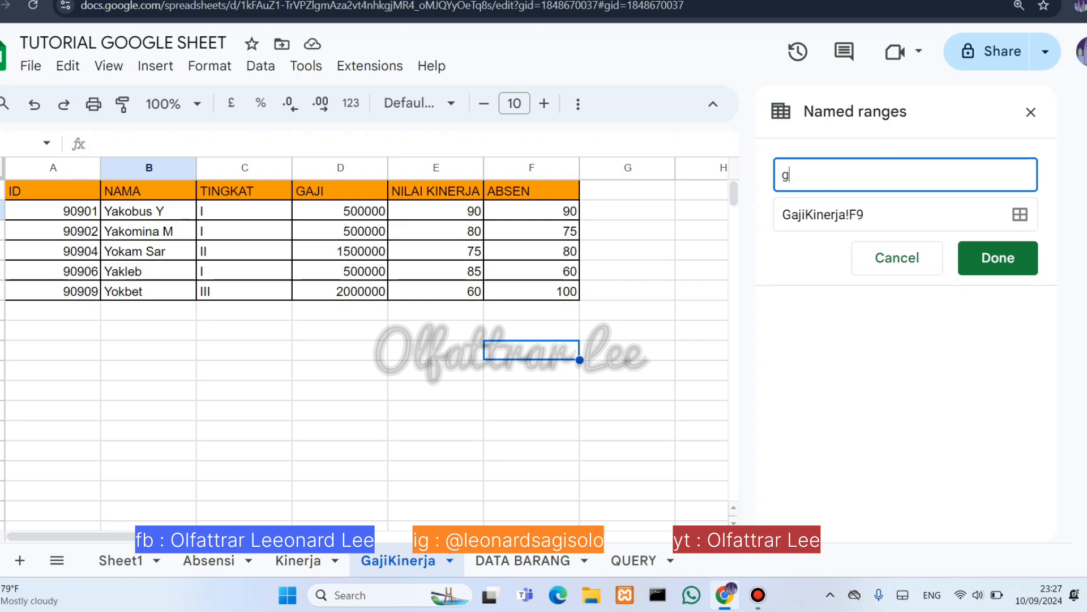
key("BackSpace")
type("GAJIKINERJA")
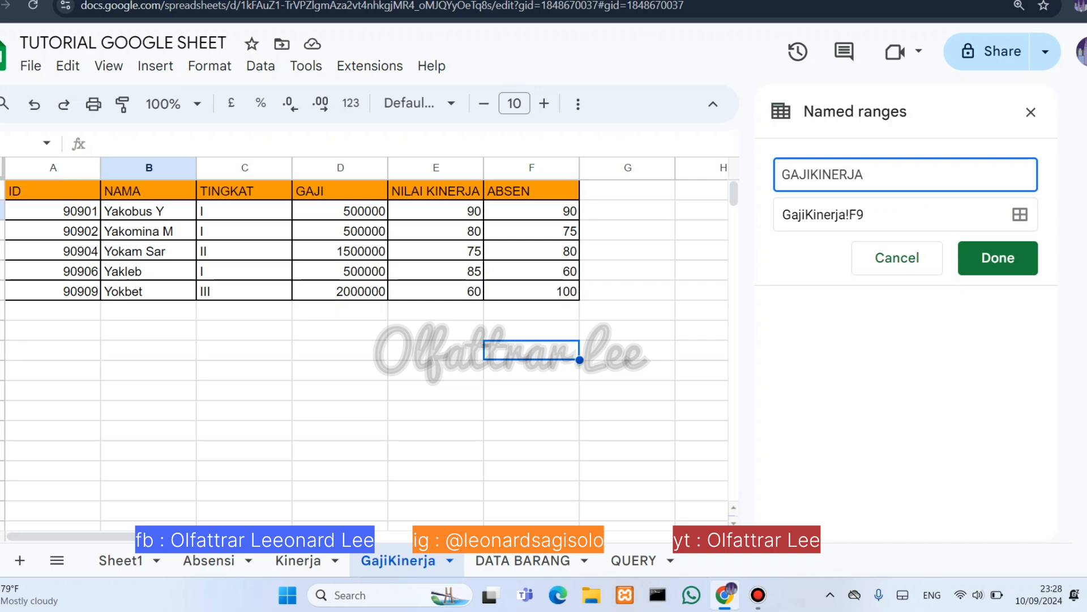
Assign the data cells GajiKinerja!A2:F6 to the GAJIKINERJA named range and save it
left_click(1020, 214)
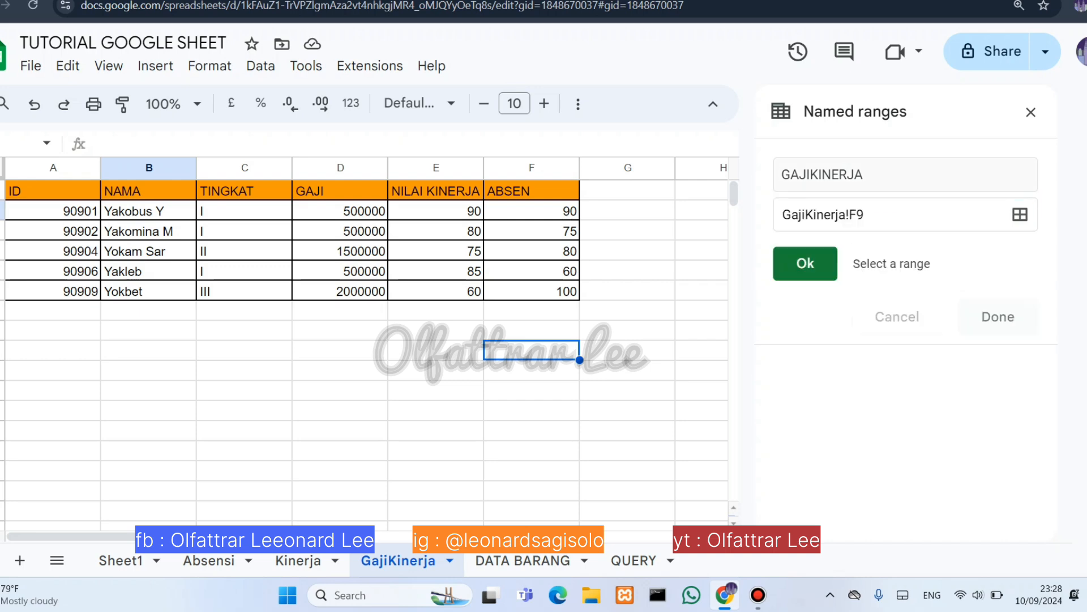
left_click_drag(53, 210, 532, 291)
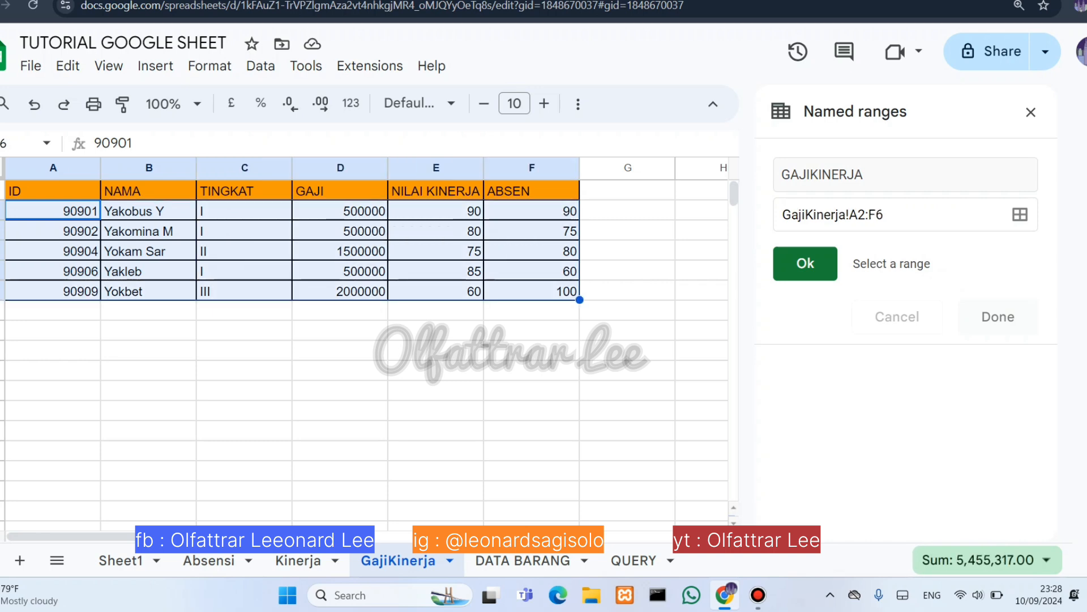
left_click(805, 264)
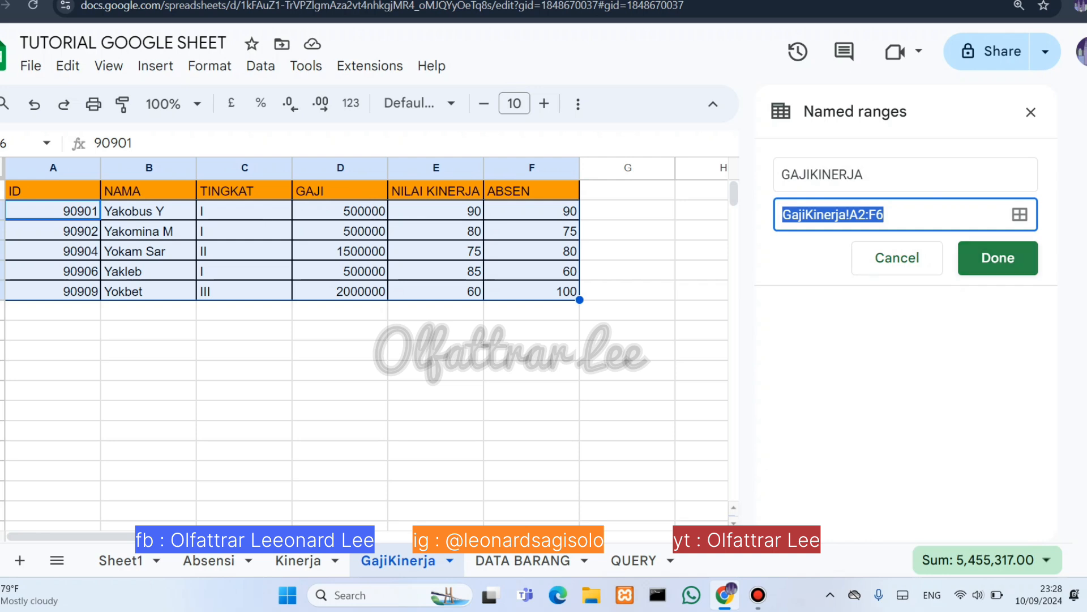
key("Return")
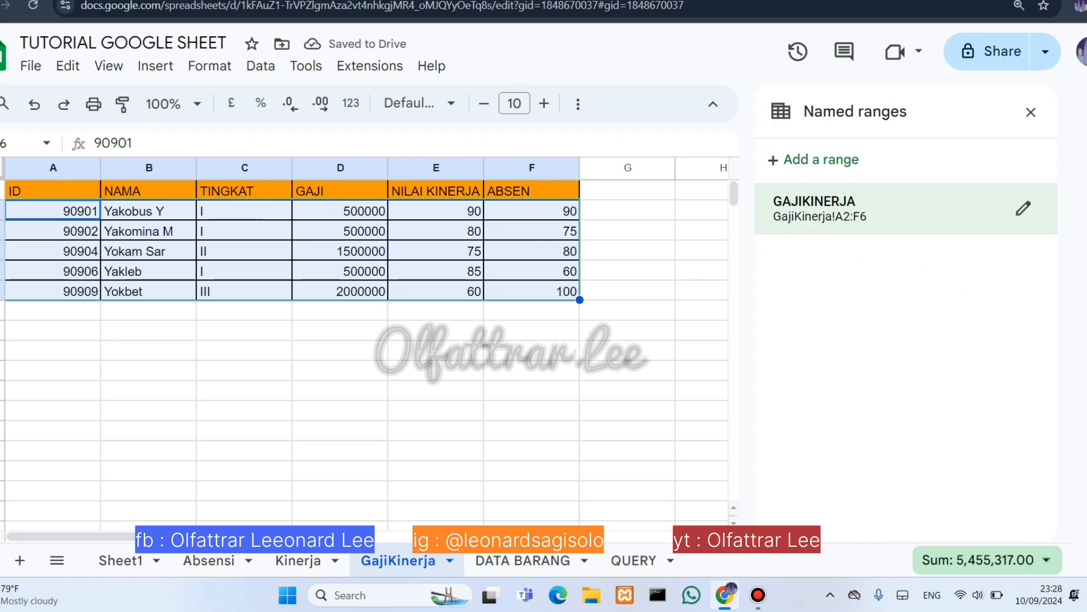
left_click(531, 430)
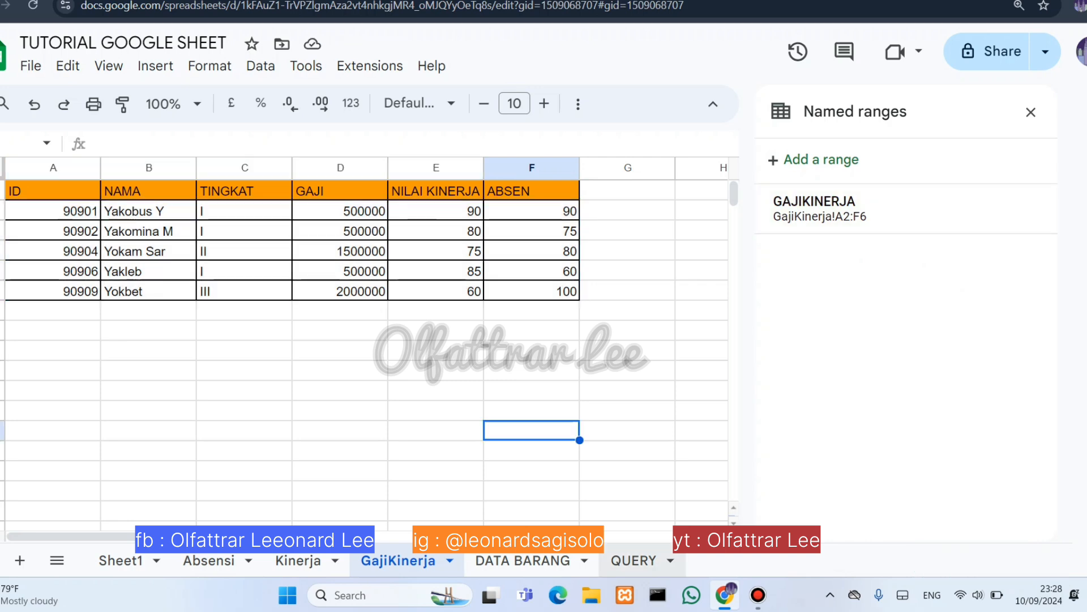
Begin a QUERY formula in cell A2 of the QUERY sheet with the named range GAJIKINERJA as its data source
left_click(633, 560)
left_click(53, 210)
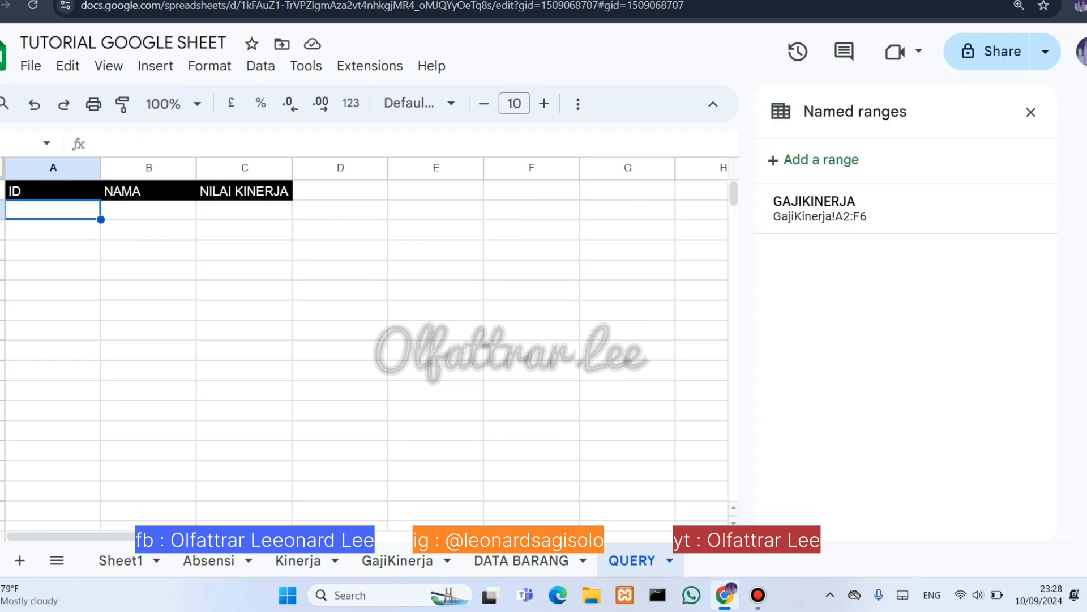
type("=QUER")
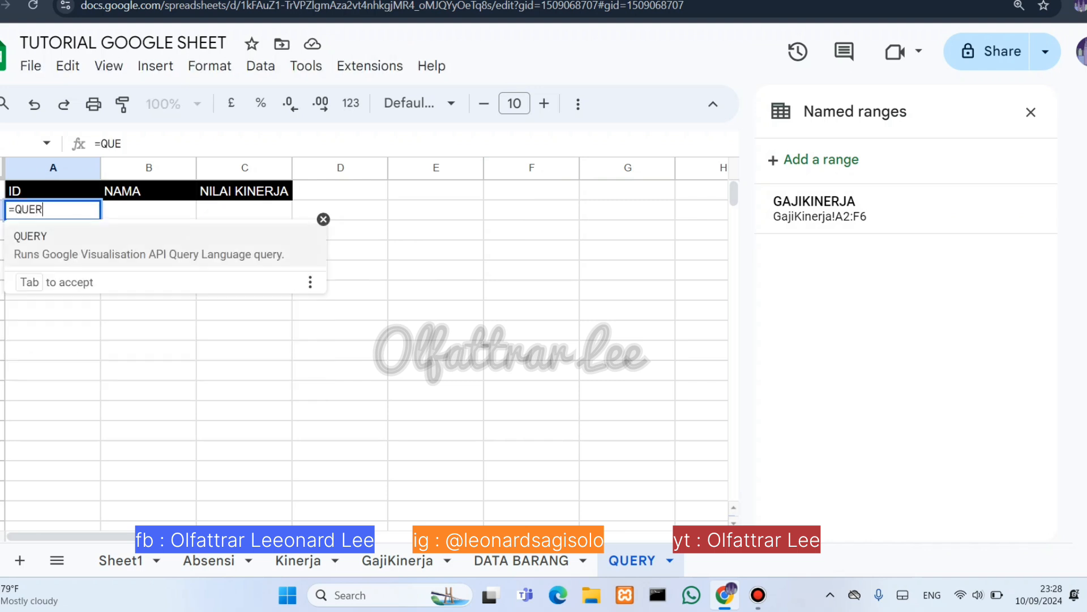
key("Tab")
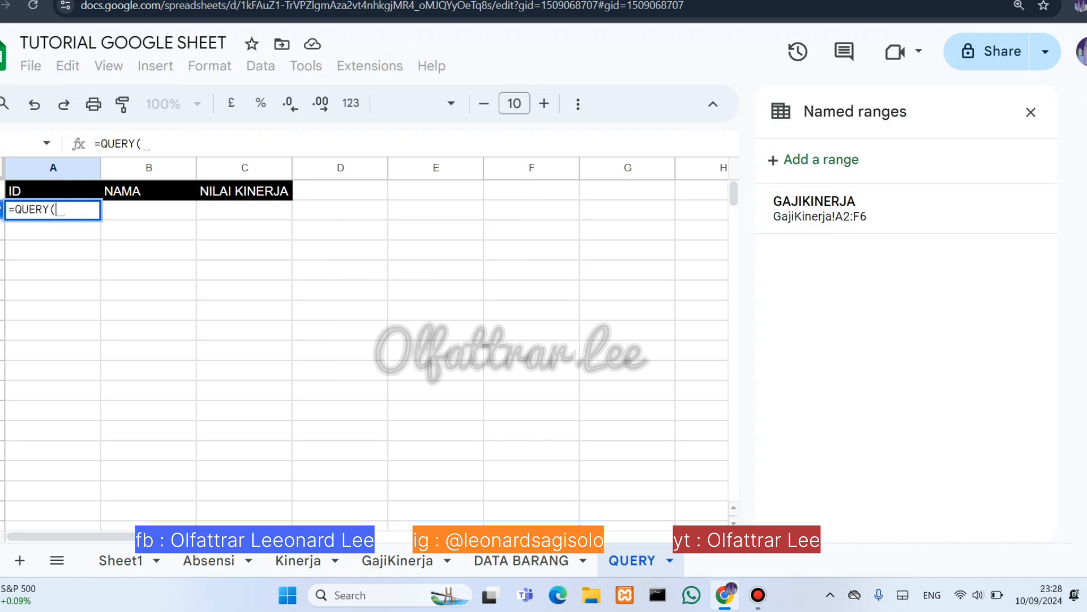
type("GAJI")
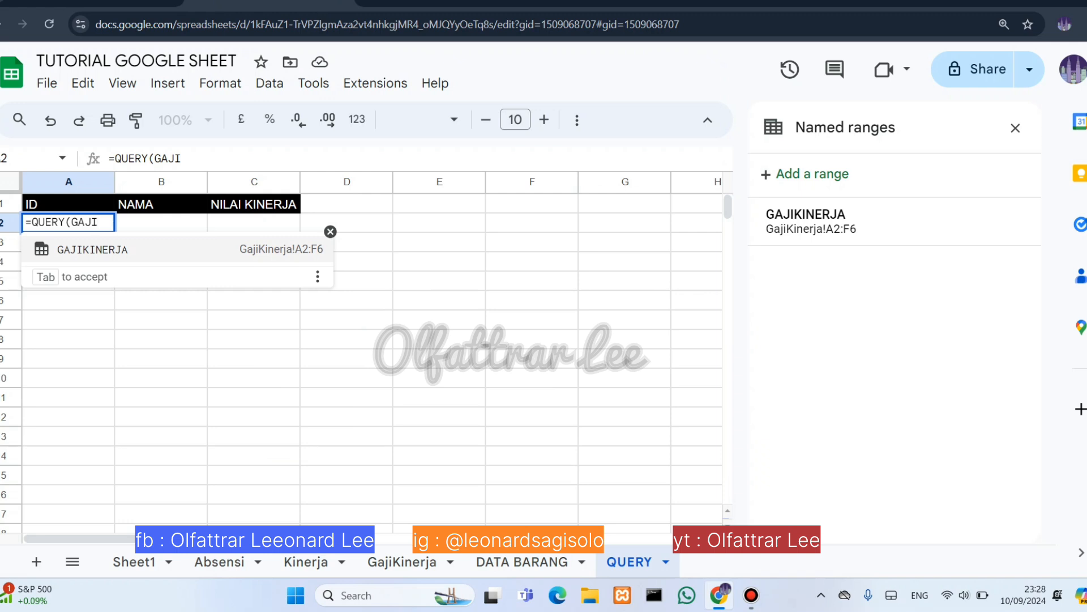
key("Tab")
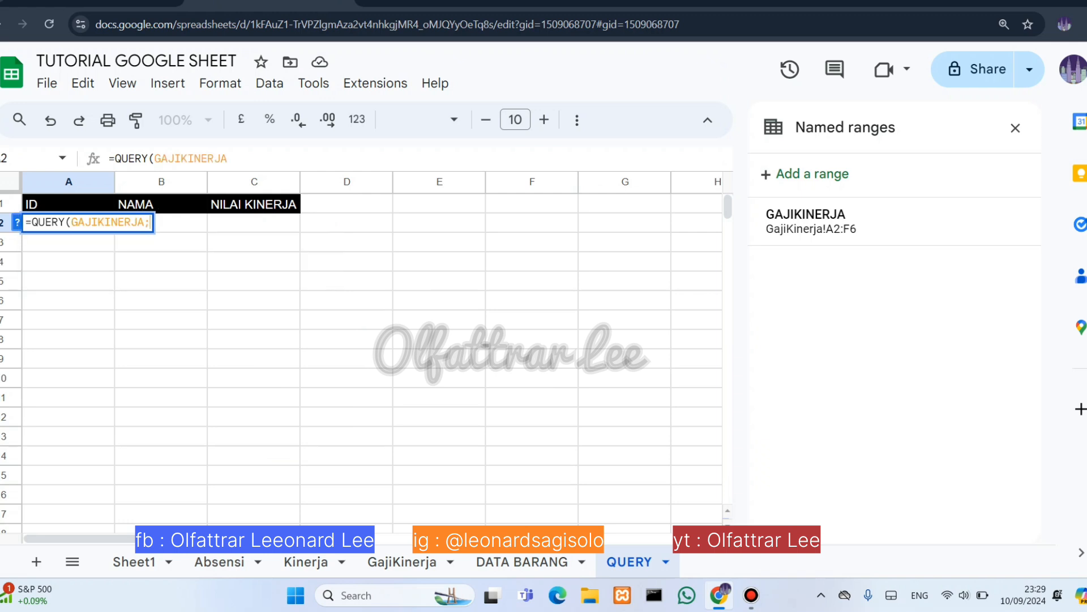
type(";")
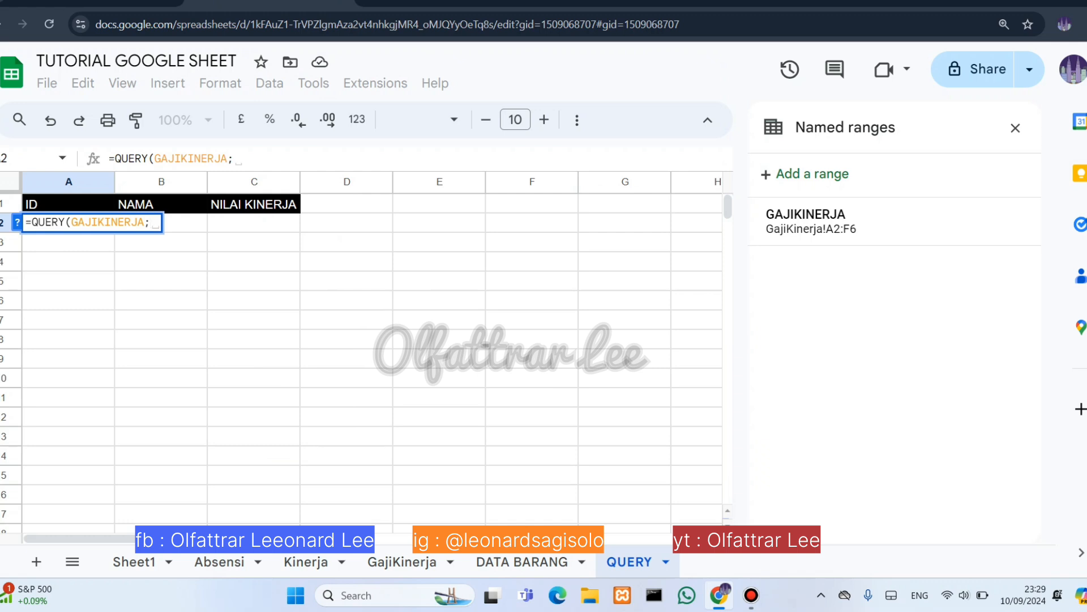
Add the clause SELECT A,B,E,F to the query string, opening it with a double quote
type("\"se")
key("BackSpace")
key("BackSpace")
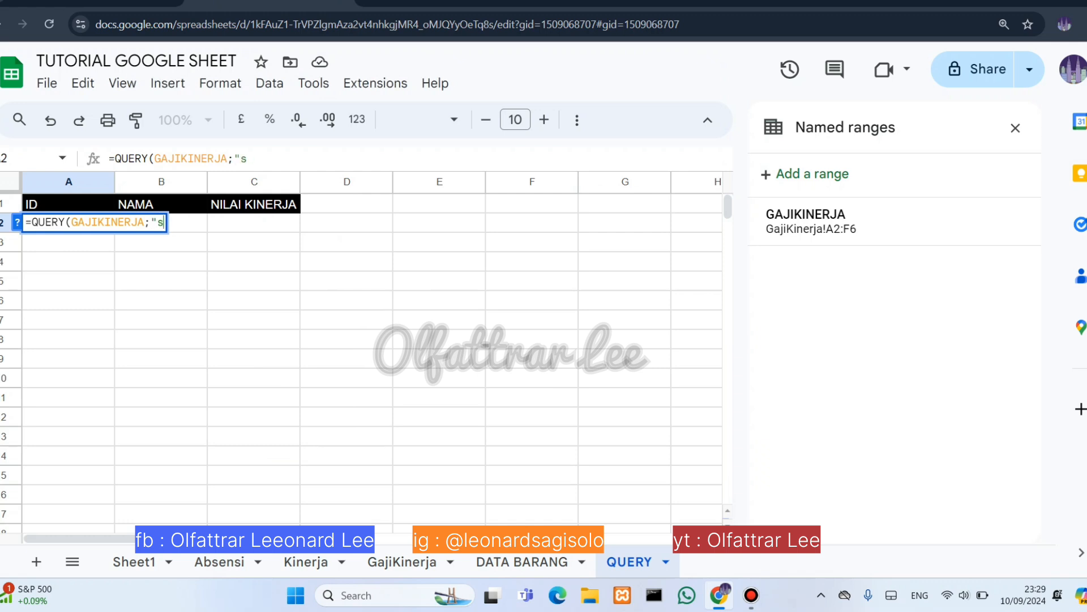
type("SELECT ")
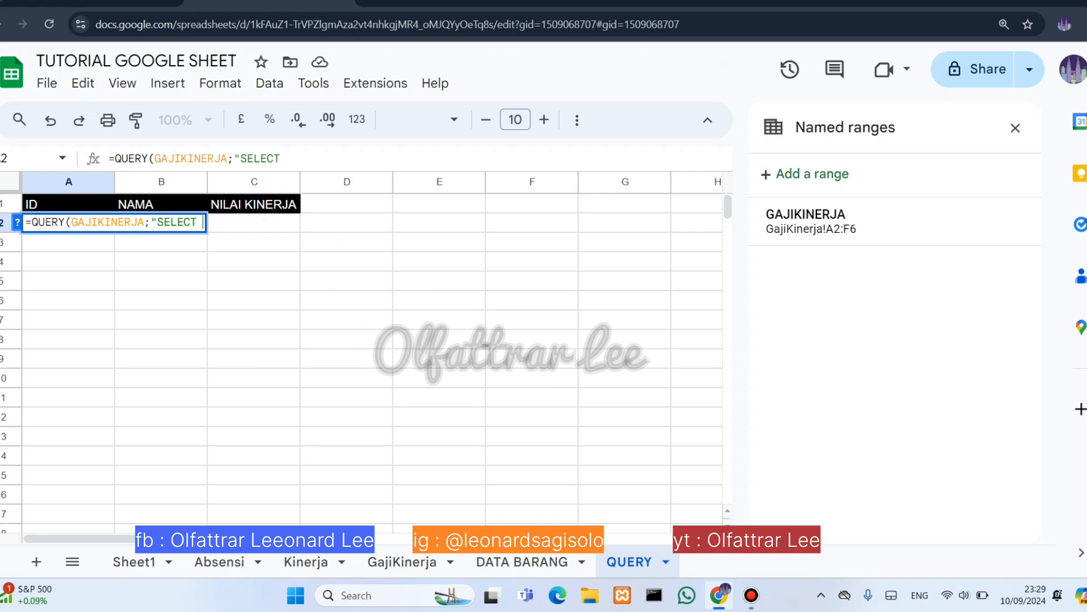
type("A,B,")
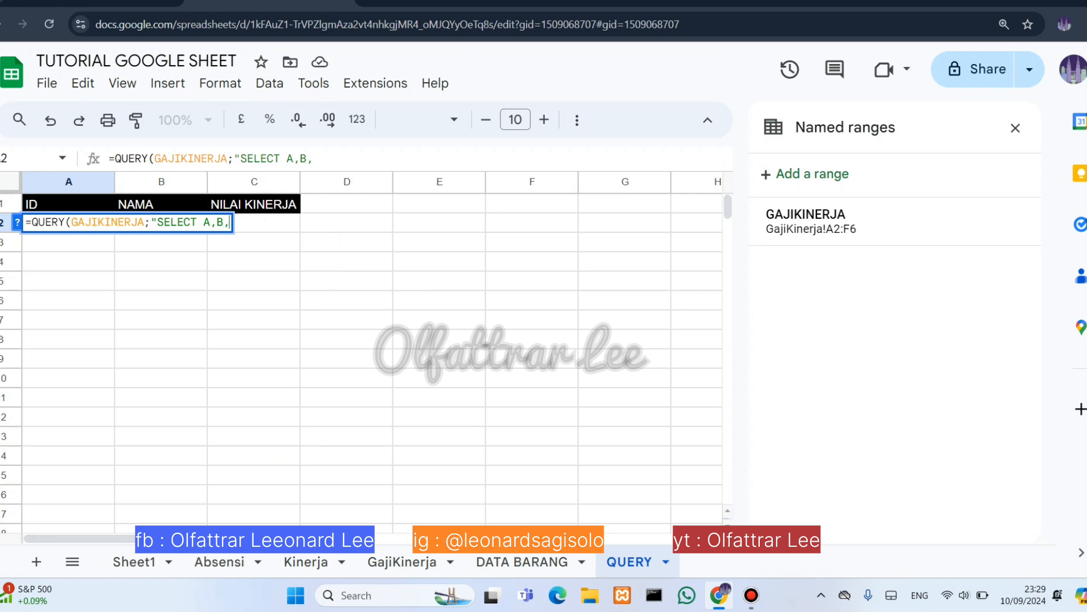
type("E")
type(",")
type("F")
type(" a")
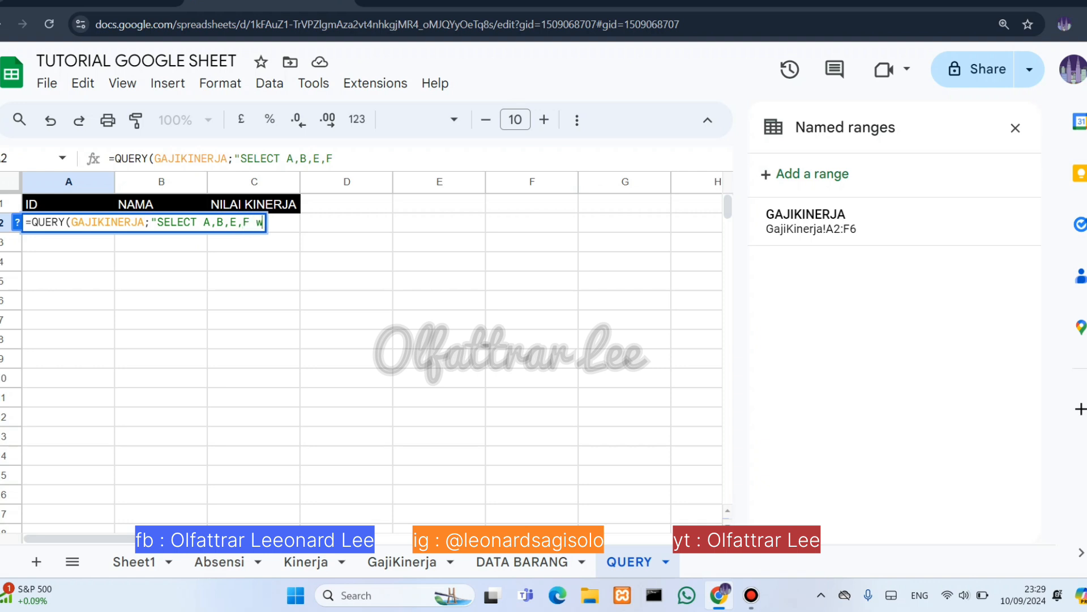
Add the condition WHERE F > 60 to the query, close the formula and enter it
type("w")
key("BackSpace")
key("BackSpace")
type("w")
key("BackSpace")
type("WHERE")
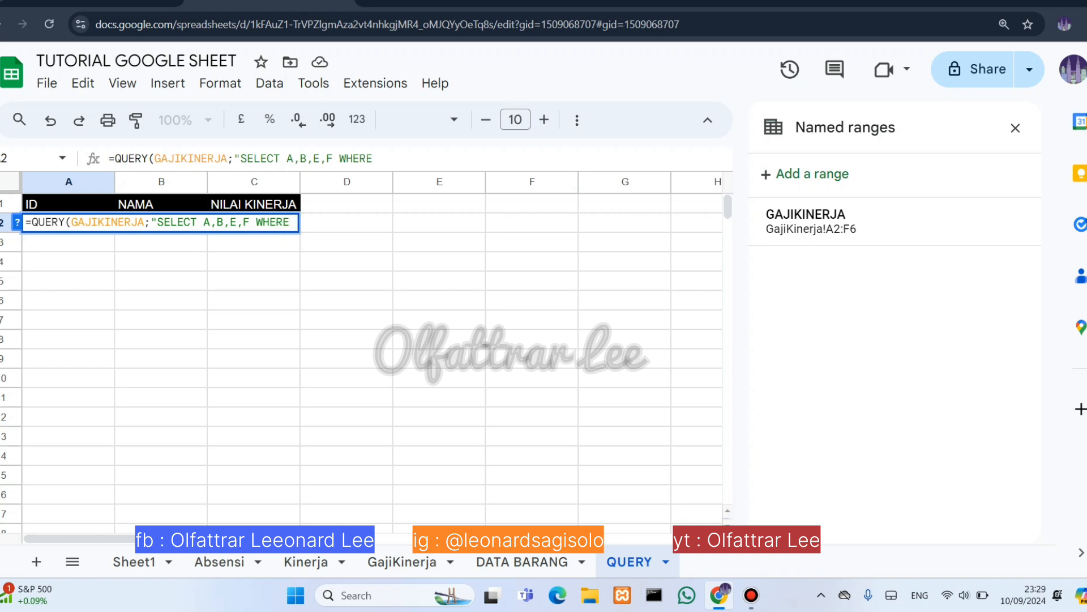
type(" F > 60")
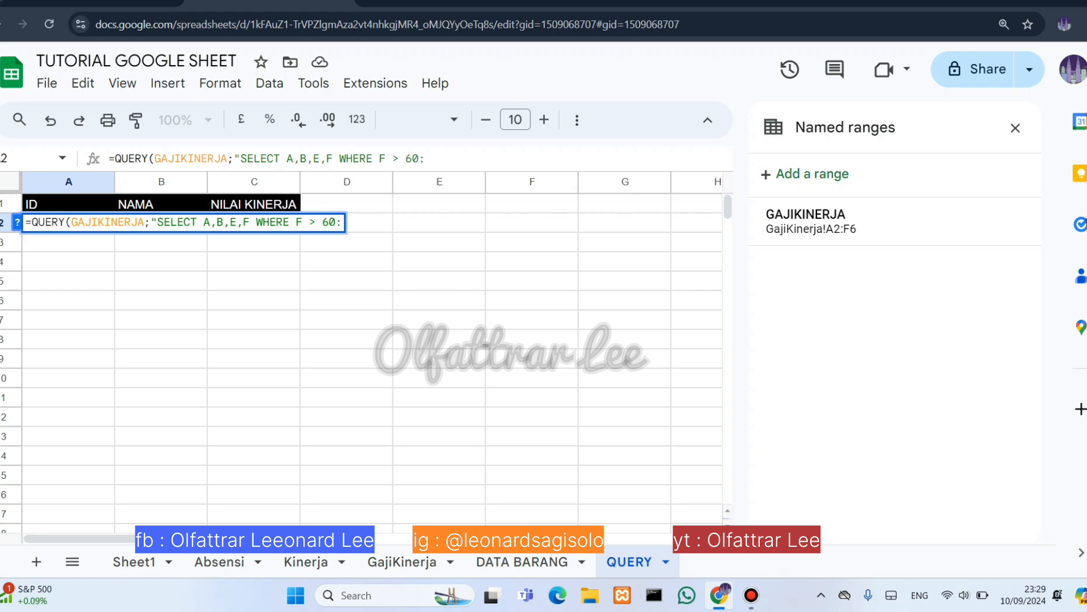
type("\")")
key("Return")
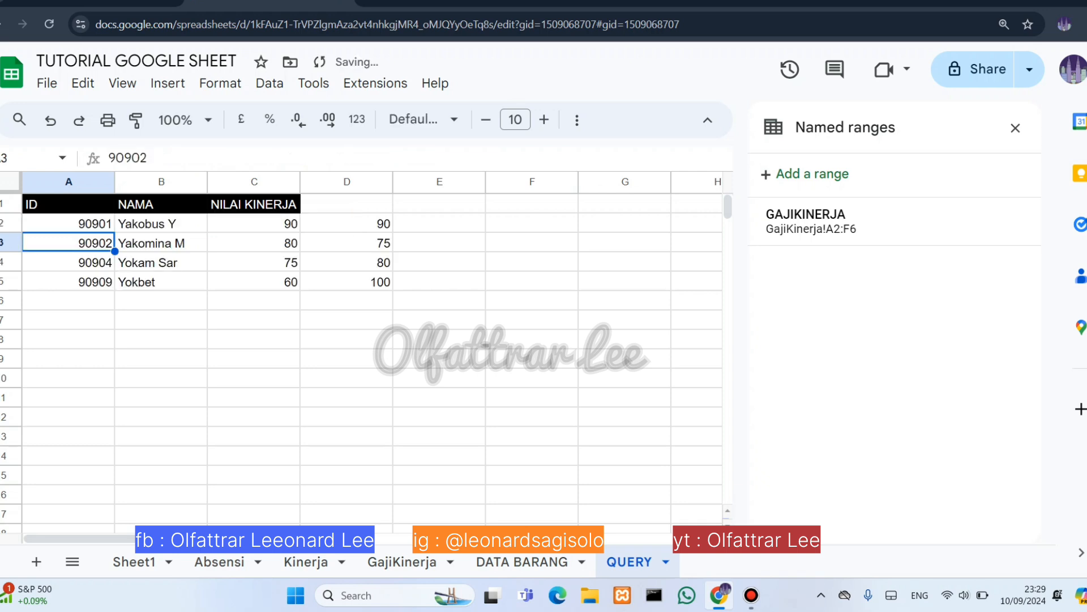
Enter the header NILAI ABSENSI in cell D1 of the QUERY sheet
left_click(347, 202)
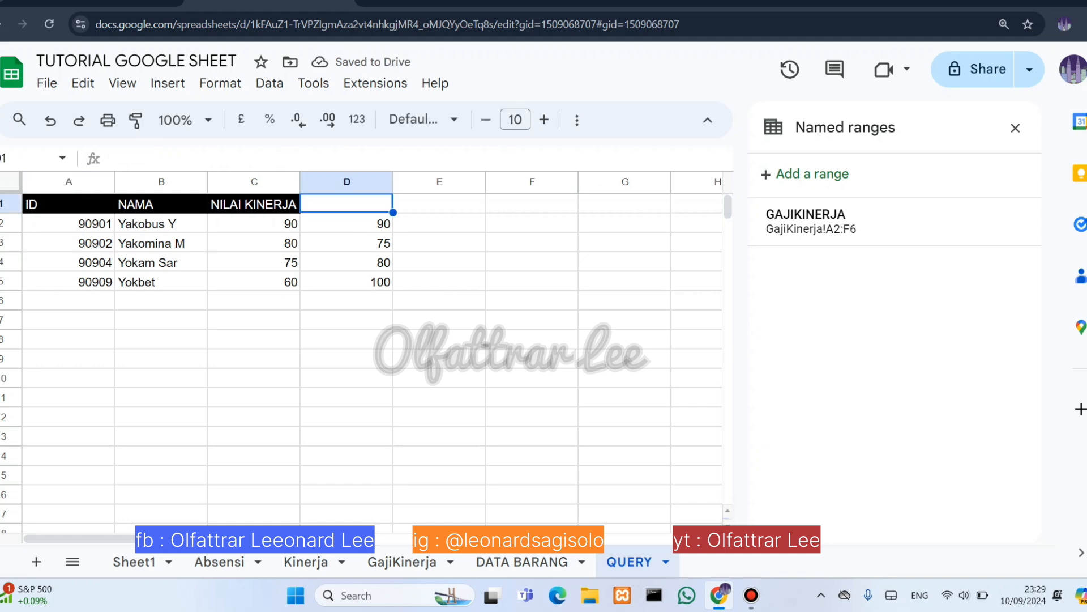
type("NILAI A")
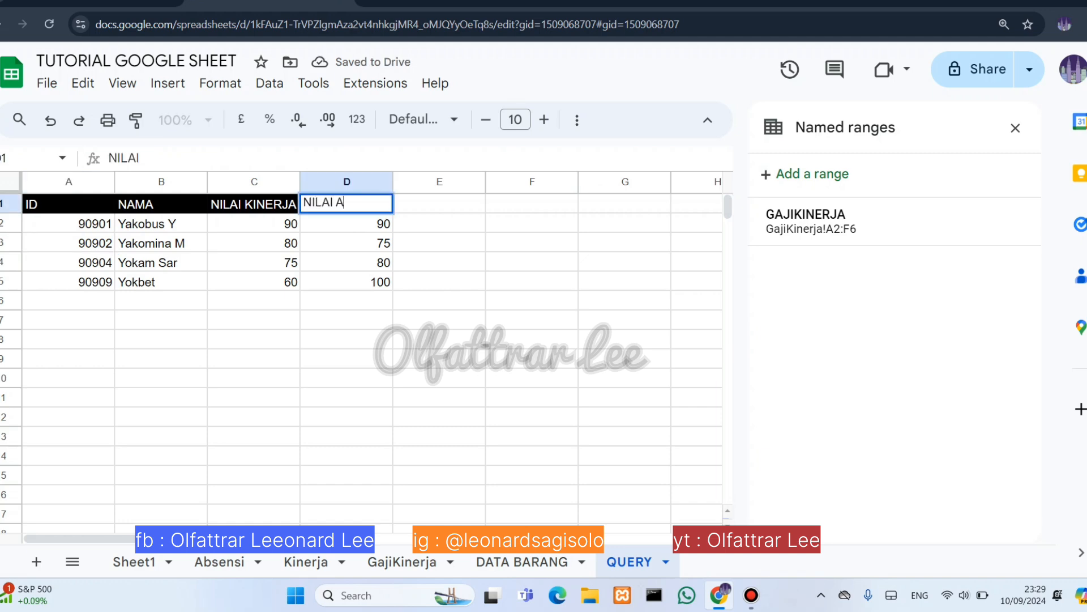
type("BSENSI")
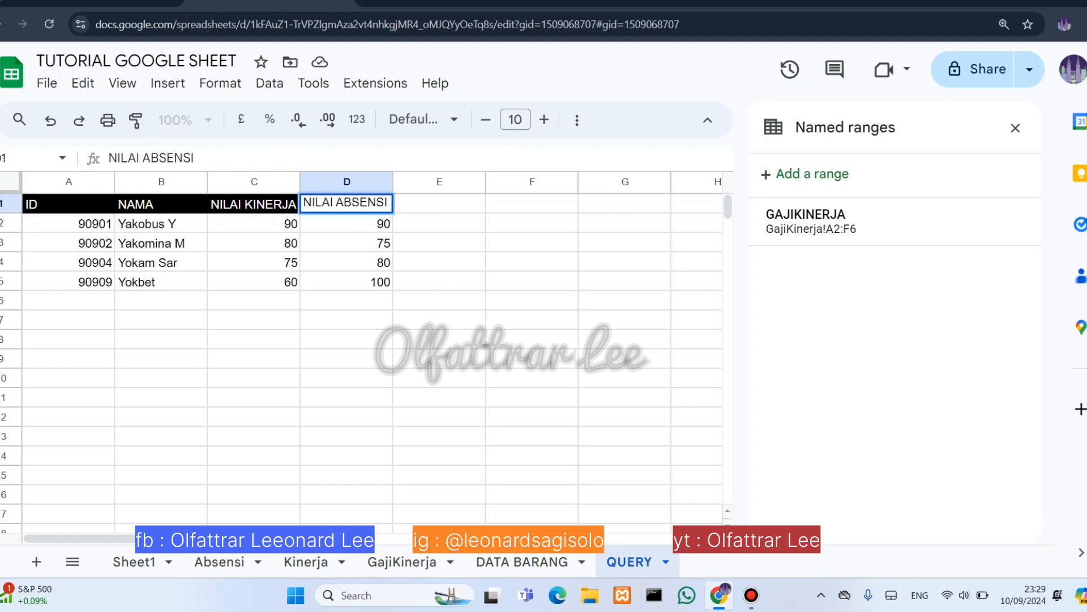
key("Return")
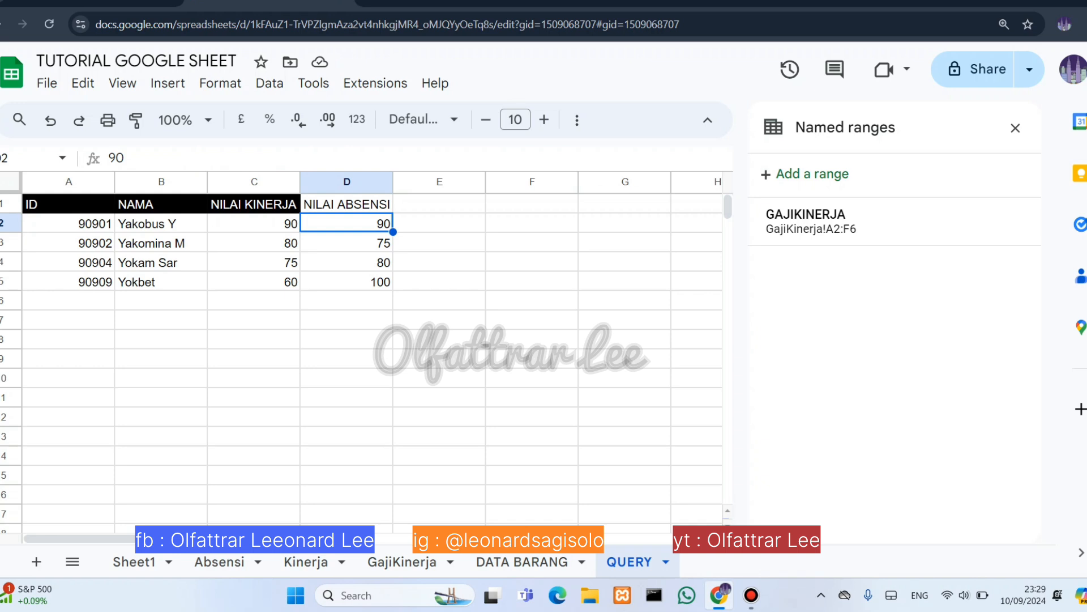
left_click(347, 204)
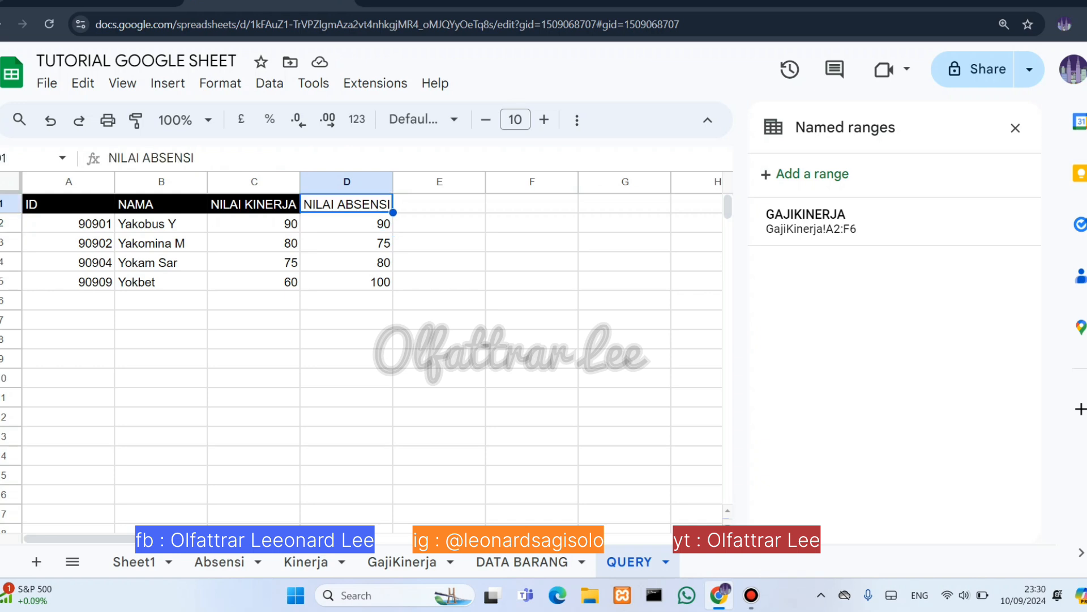
Review the QUERY formula in cell A2 against the GajiKinerja source table and the cells covered by the GAJIKINERJA named range
left_click(68, 224)
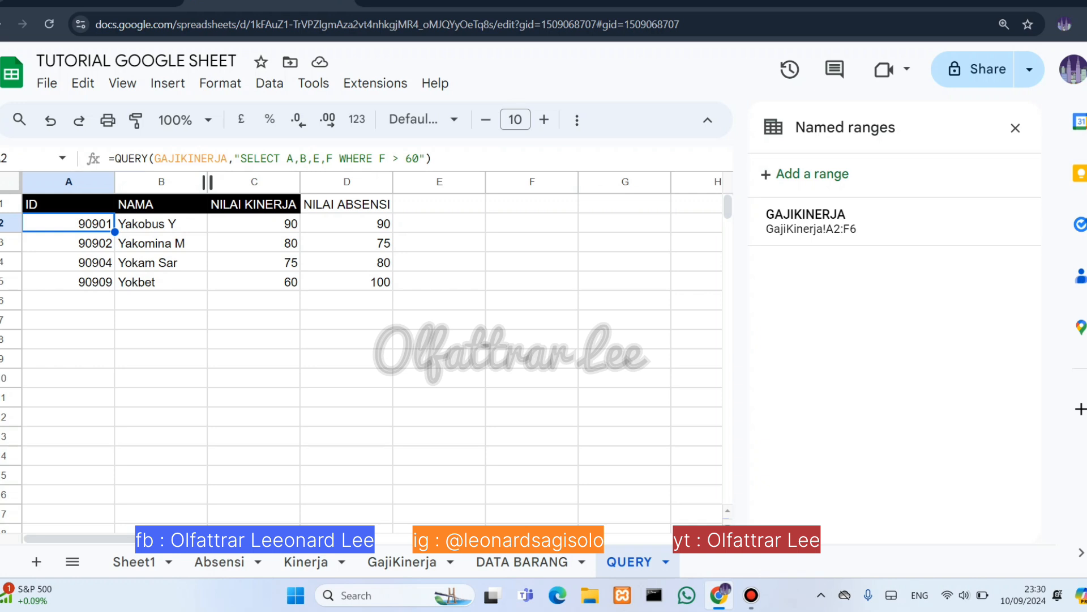
left_click_drag(153, 158, 228, 158)
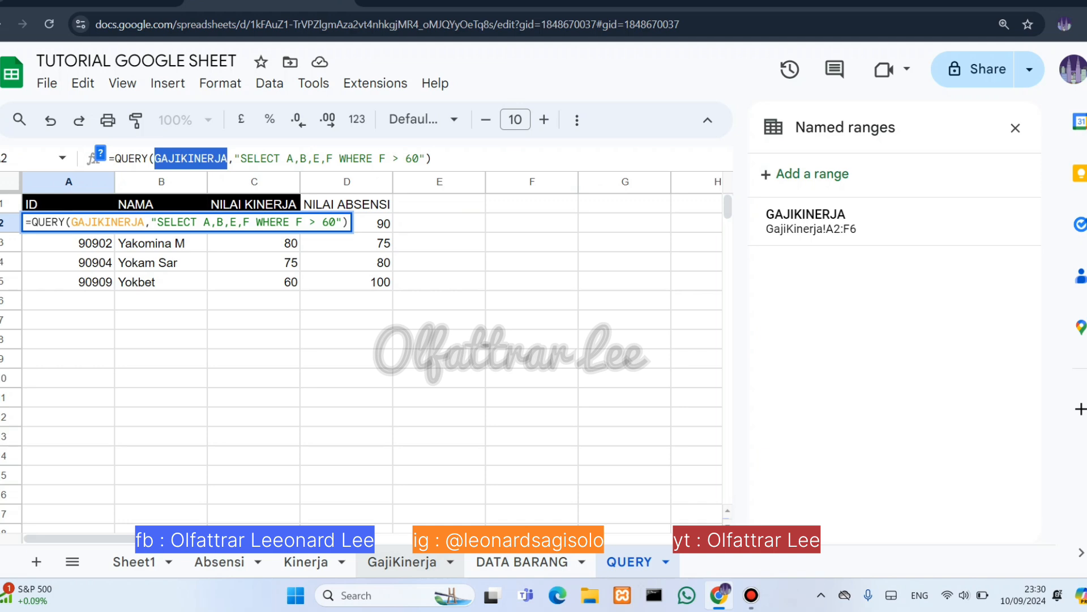
left_click(402, 561)
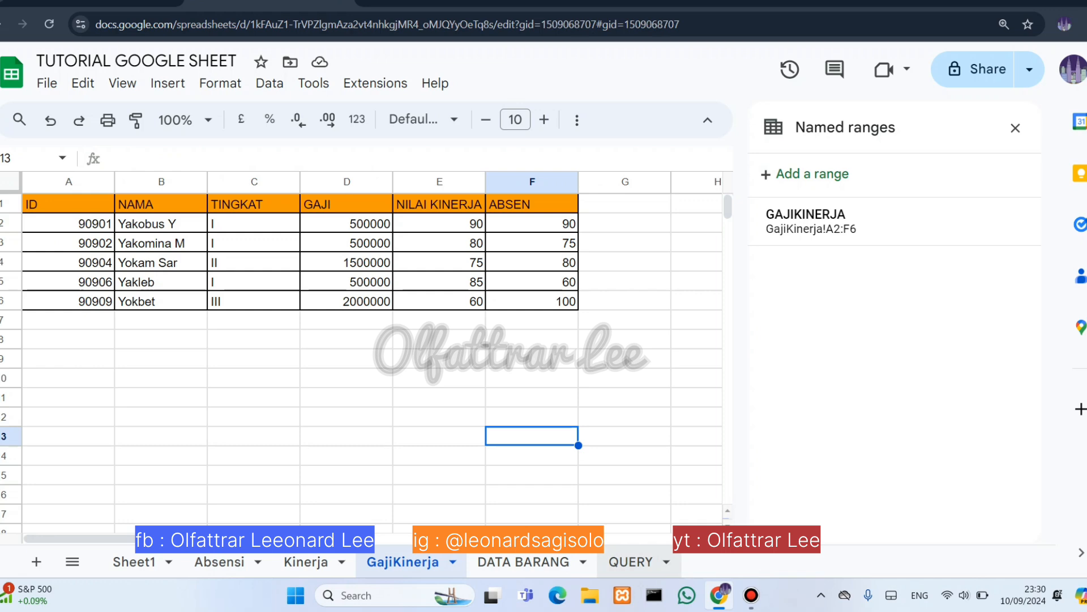
left_click(631, 561)
left_click(254, 338)
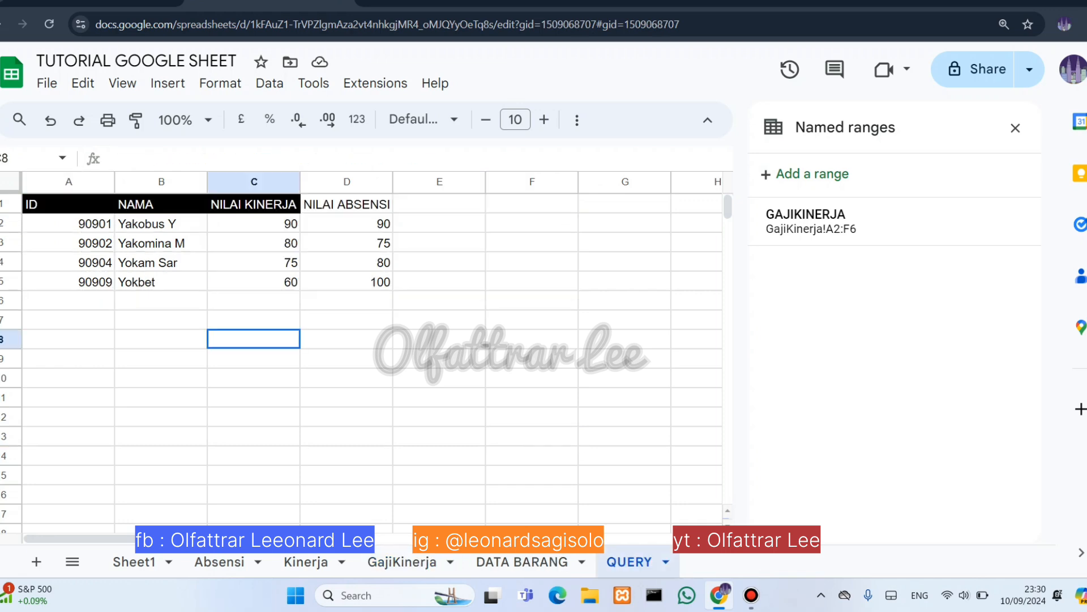
left_click(69, 224)
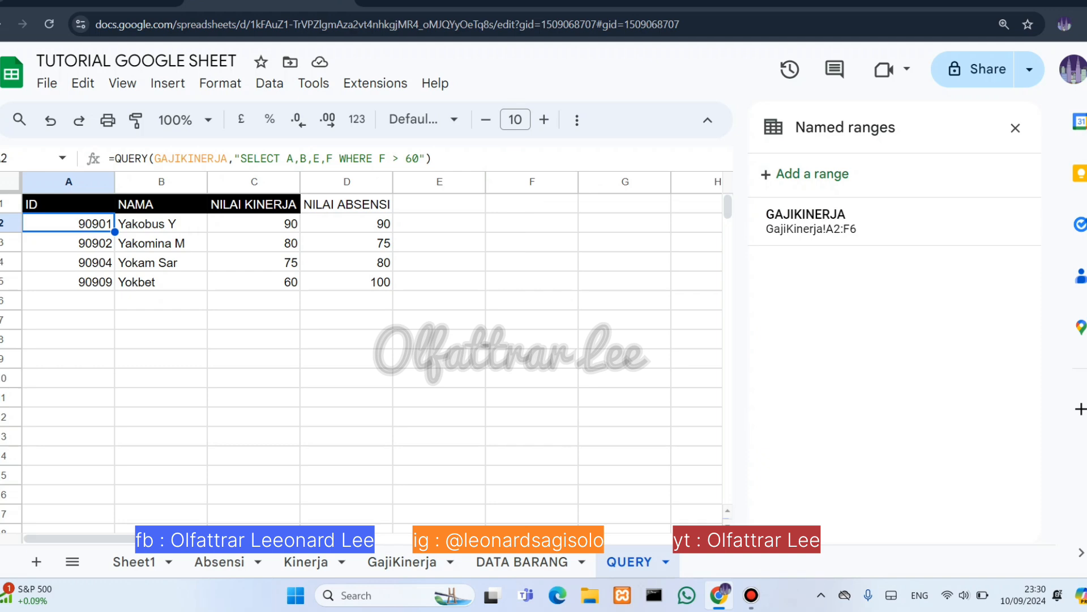
mouse_move(906, 221)
left_click(906, 221)
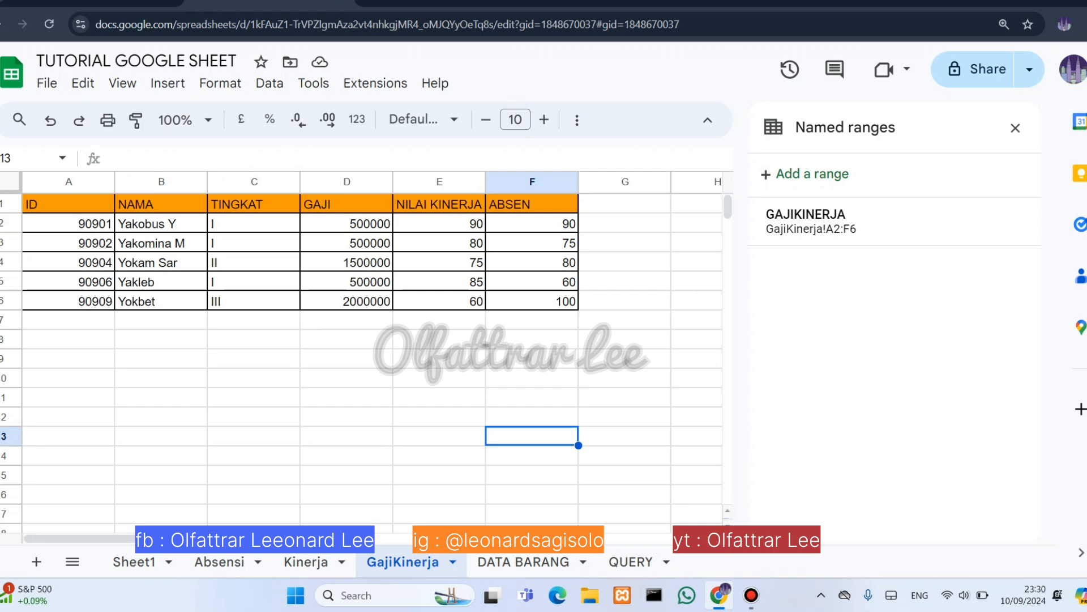
mouse_move(906, 221)
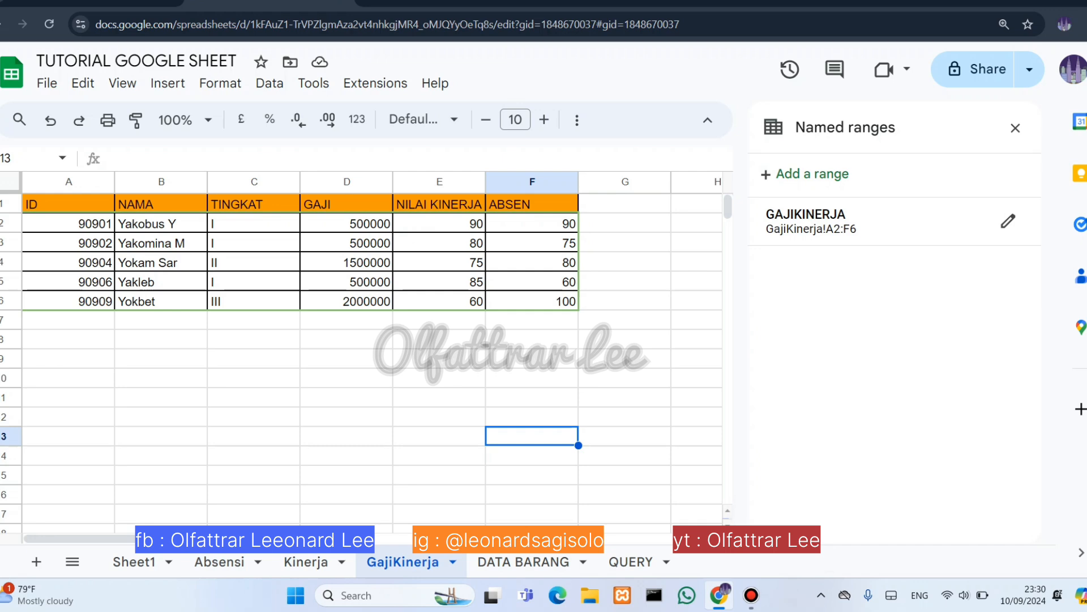
Close the named ranges list and return to the QUERY sheet
left_click(1016, 128)
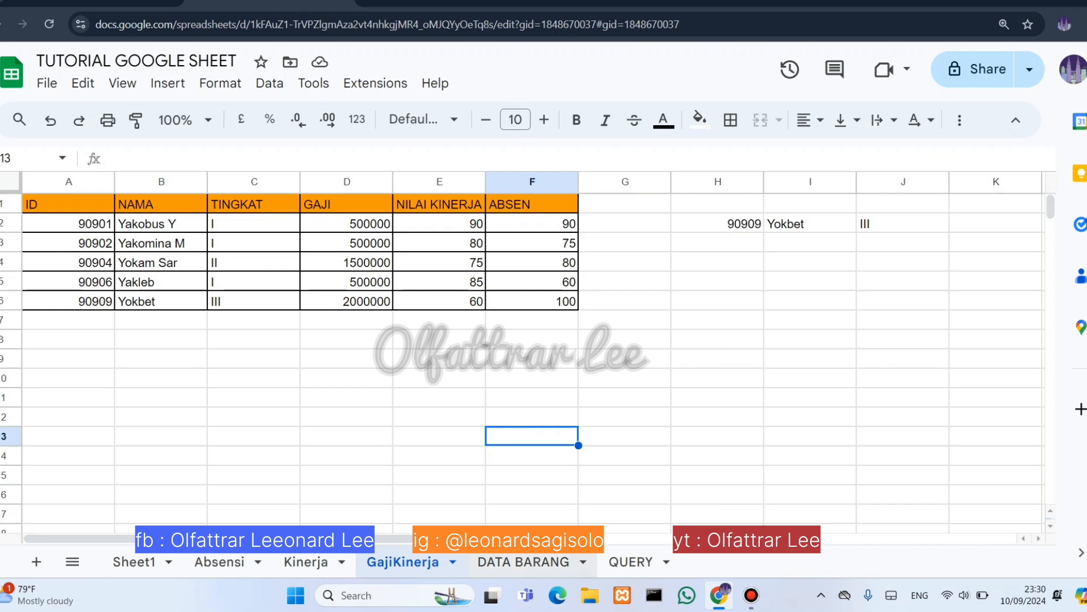
left_click(631, 562)
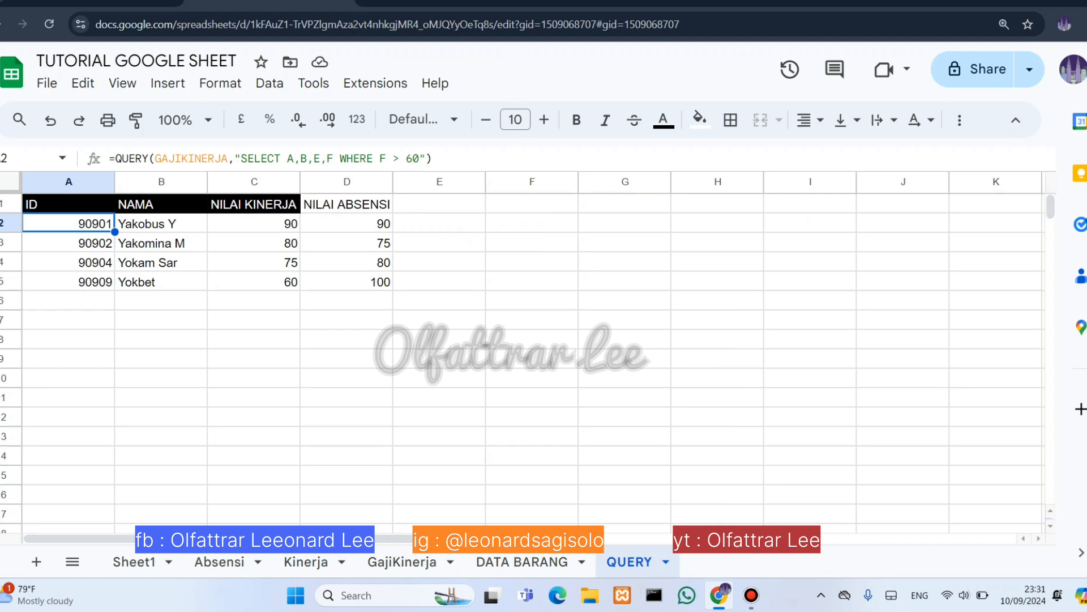
left_click(346, 204)
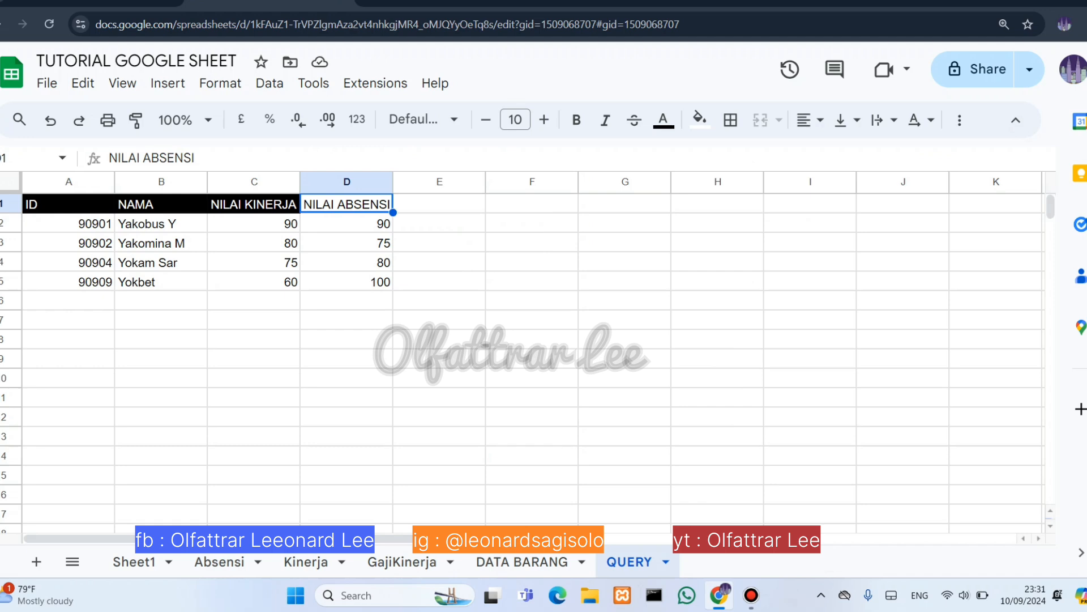
left_click(440, 262)
left_click(347, 205)
left_click(531, 241)
left_click(347, 204)
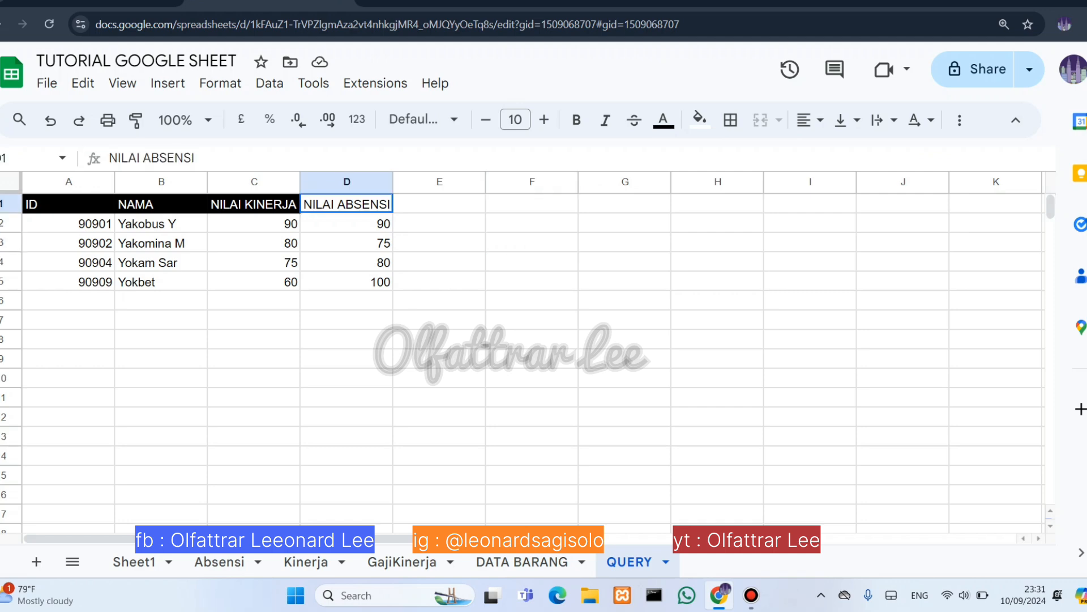